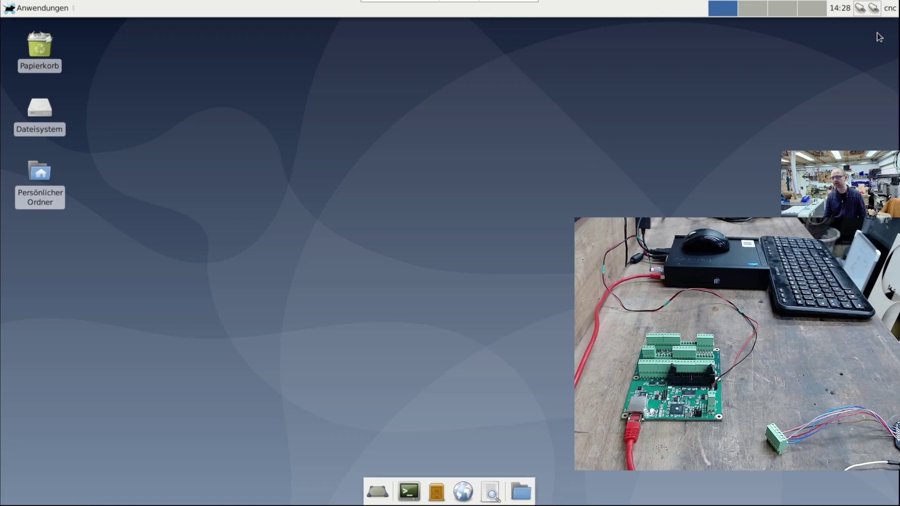
# Step: Create a new Ethernet connection named 7i96s bound to adapter enp0s31f6
pyautogui.rightClick(861, 9)
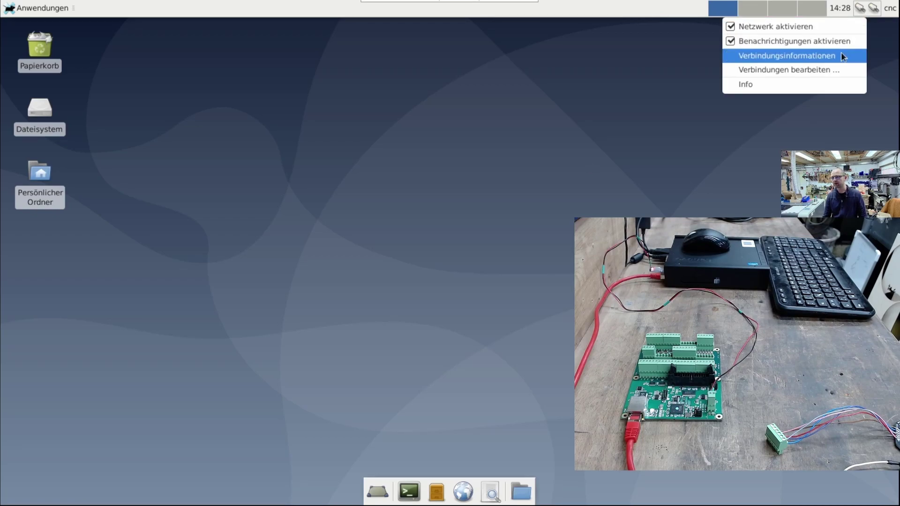
pyautogui.click(840, 70)
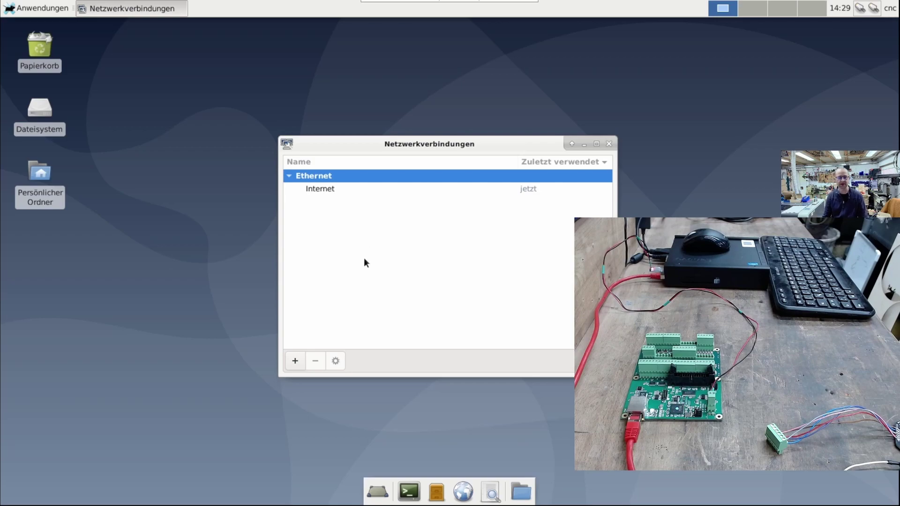
pyautogui.click(294, 362)
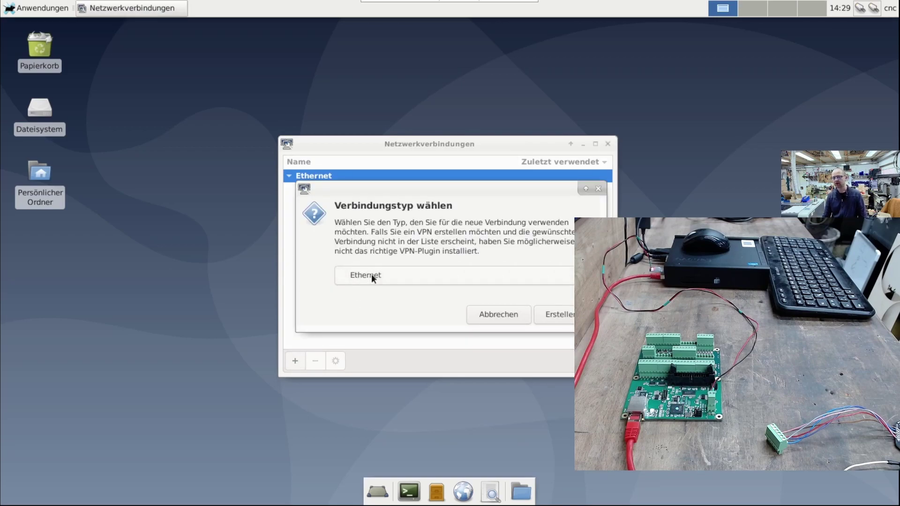
pyautogui.click(564, 315)
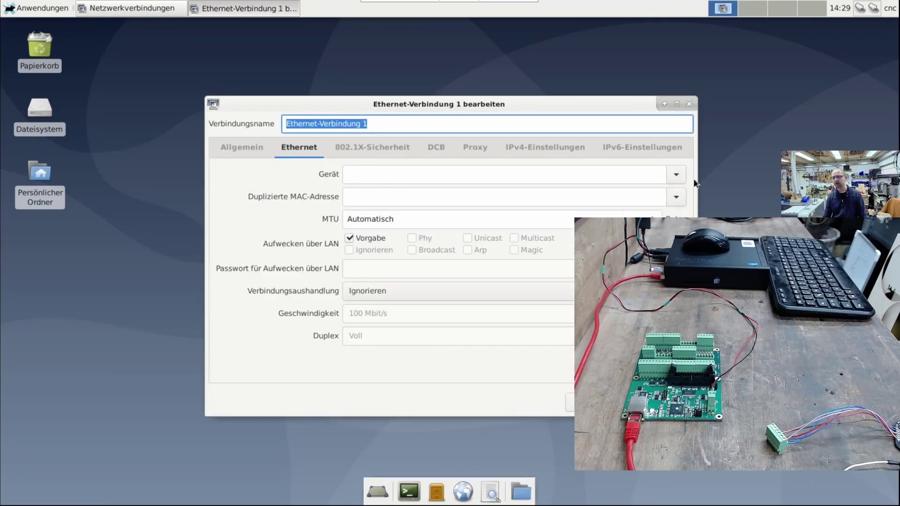
pyautogui.click(676, 175)
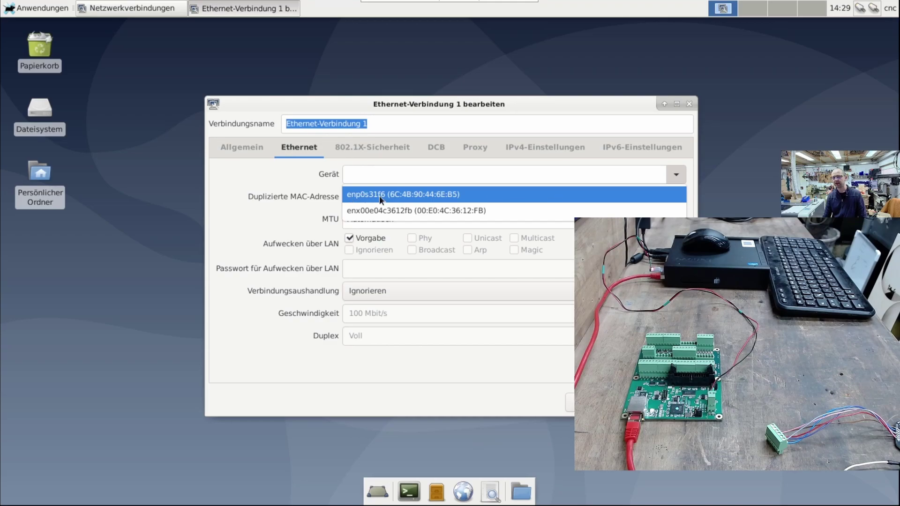
pyautogui.click(398, 194)
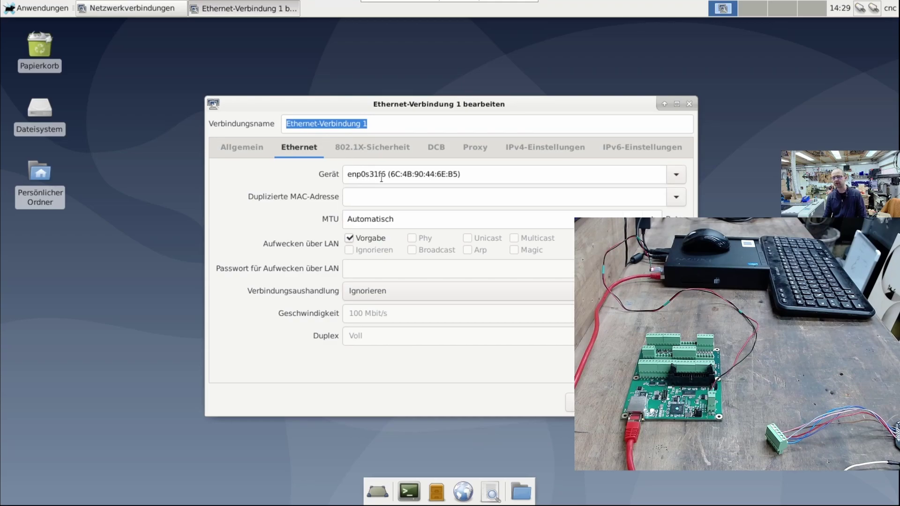
pyautogui.write('7')
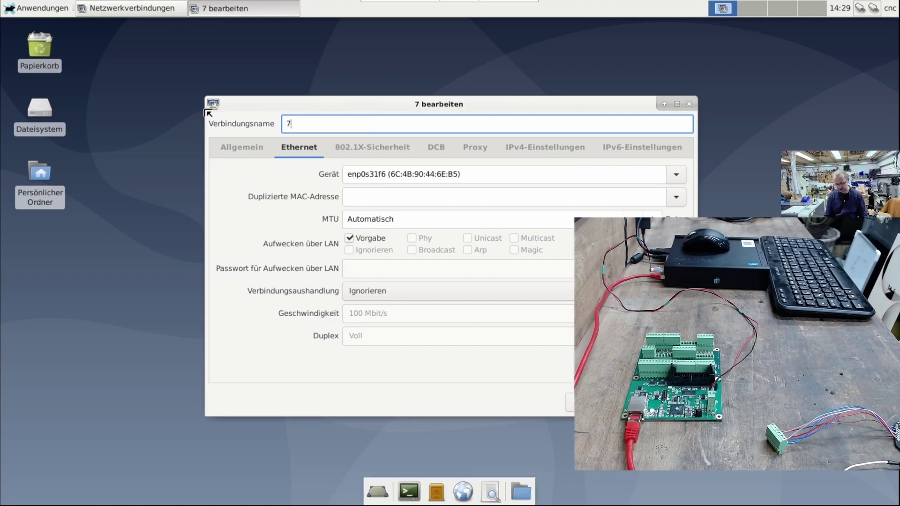
pyautogui.write('i96s')
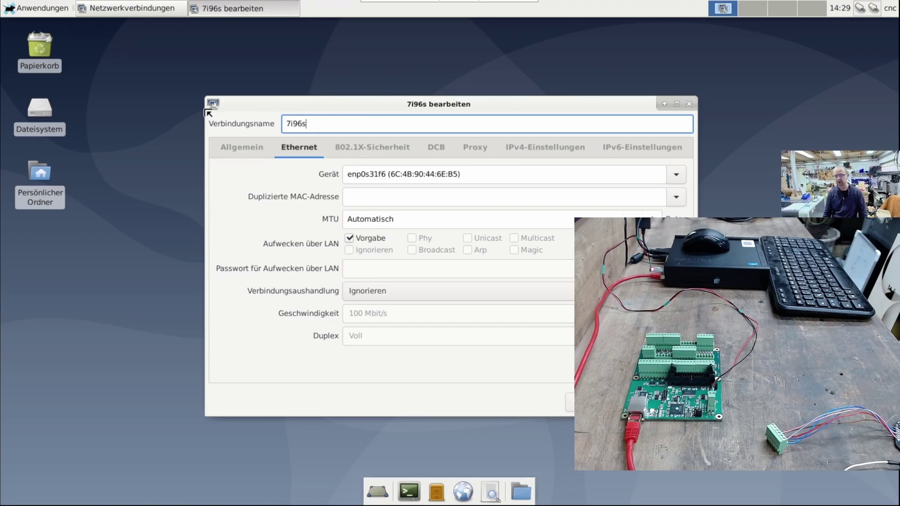
# Step: Set its IPv4 method to Manual with address 10.10.10.1, netmask 8, and save it
pyautogui.click(529, 148)
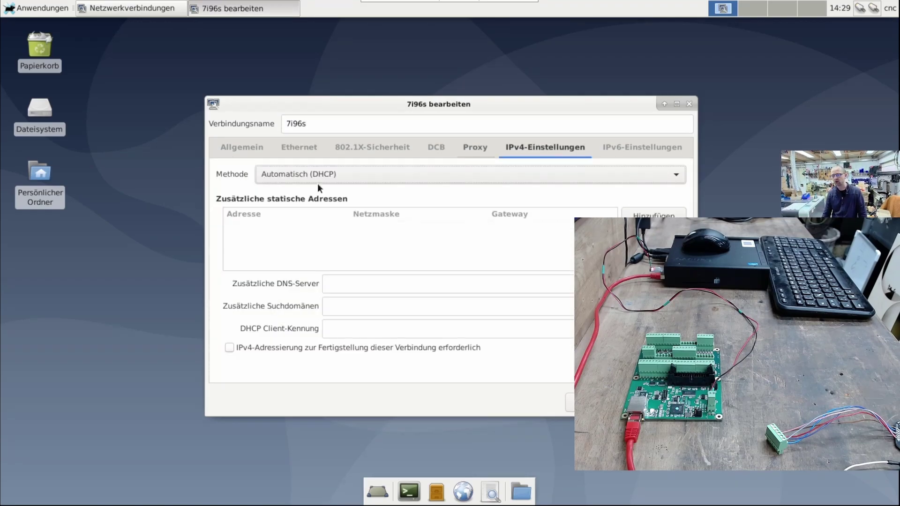
pyautogui.click(361, 176)
pyautogui.click(292, 208)
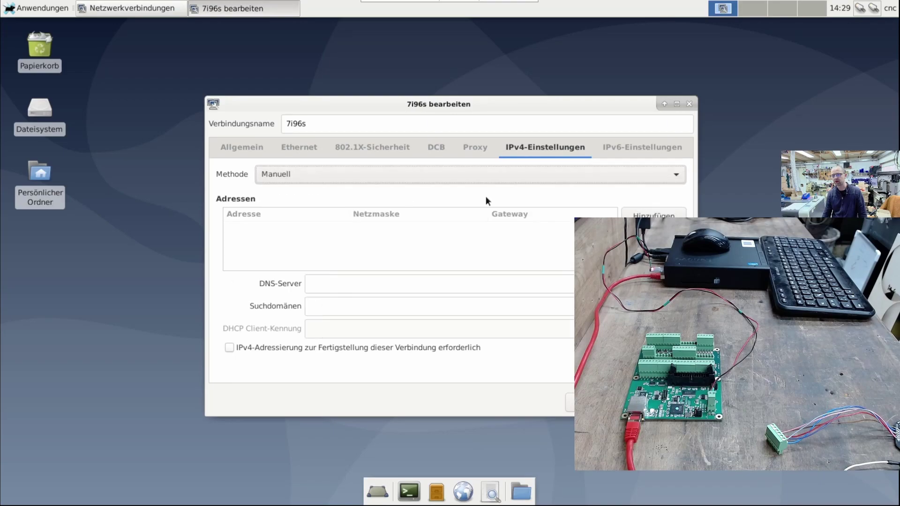
pyautogui.click(654, 215)
pyautogui.write('10')
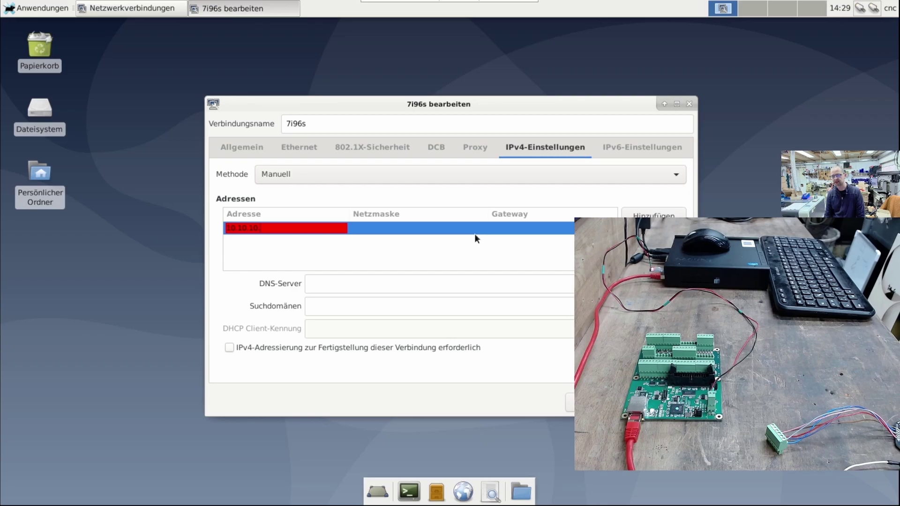
pyautogui.write('.10.10.1')
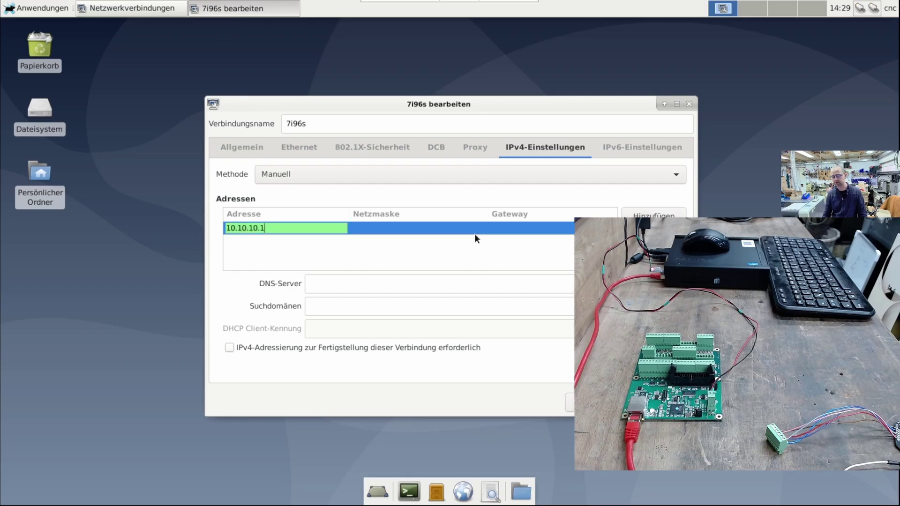
pyautogui.press('Tab')
pyautogui.write('8')
pyautogui.press('Tab')
pyautogui.press('Tab')
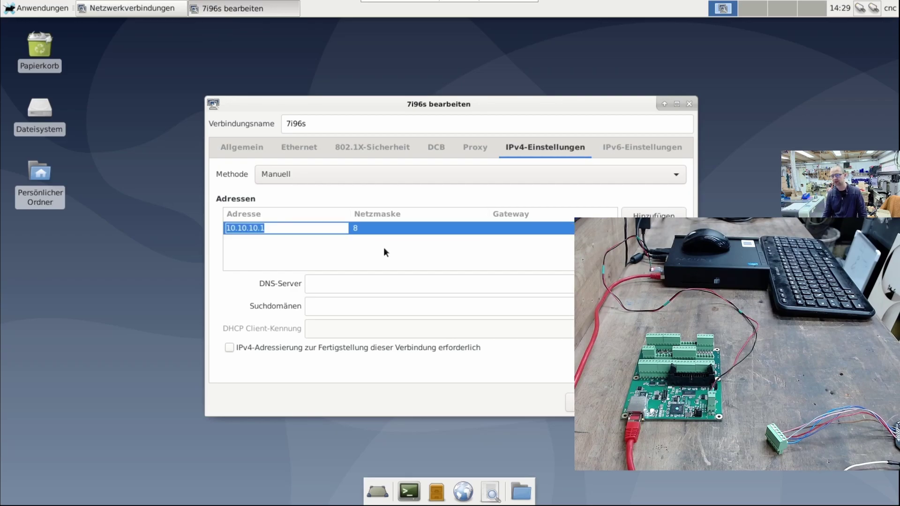
pyautogui.press('Return')
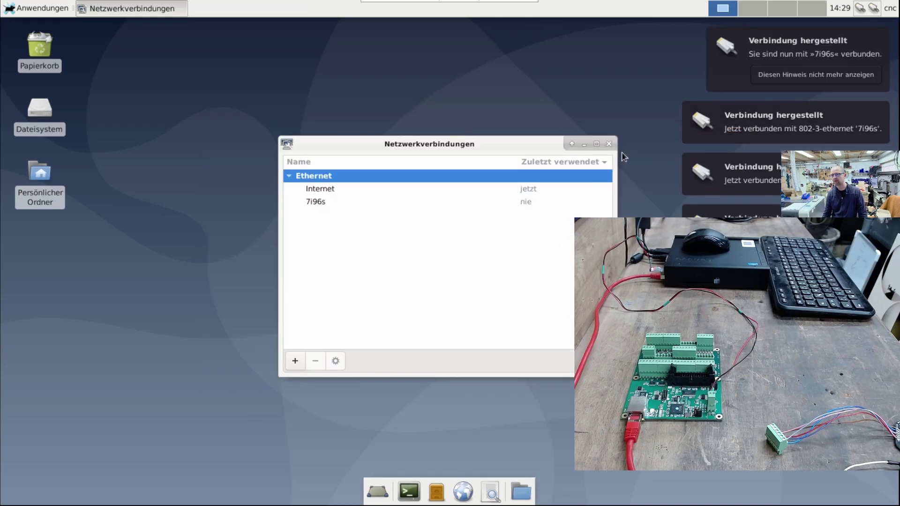
# Step: Dismiss the three connection notifications and close the Network Connections window
pyautogui.click(774, 75)
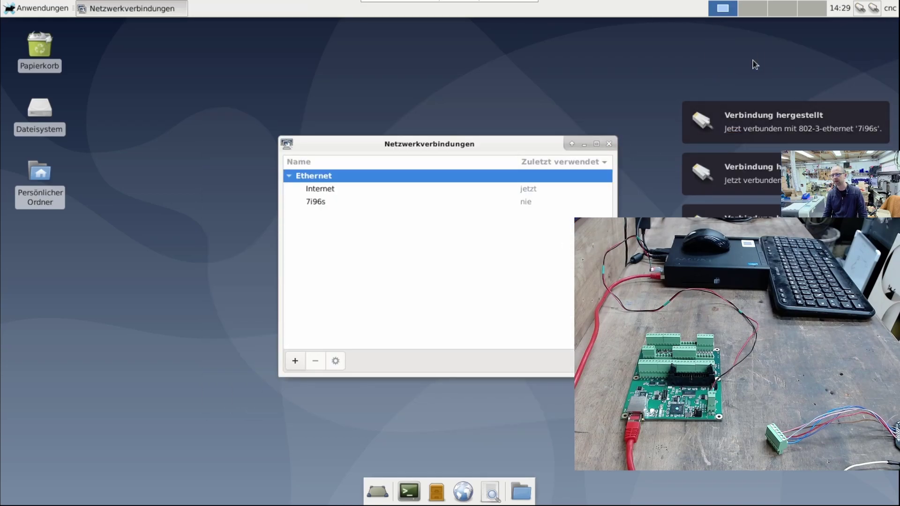
pyautogui.click(756, 123)
pyautogui.click(755, 164)
pyautogui.click(609, 144)
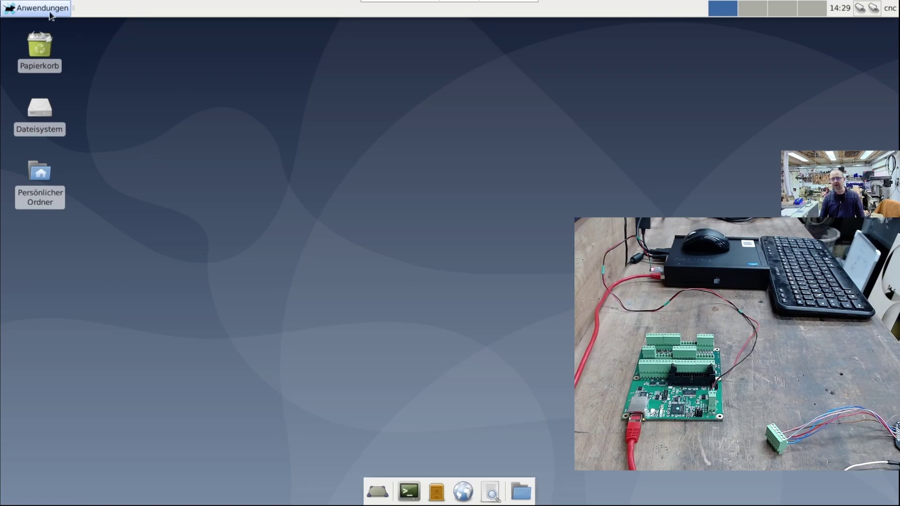
# Step: Ping the card at 10.10.10.10 from a new terminal, then stop it after 13 of 19 replies
pyautogui.click(416, 499)
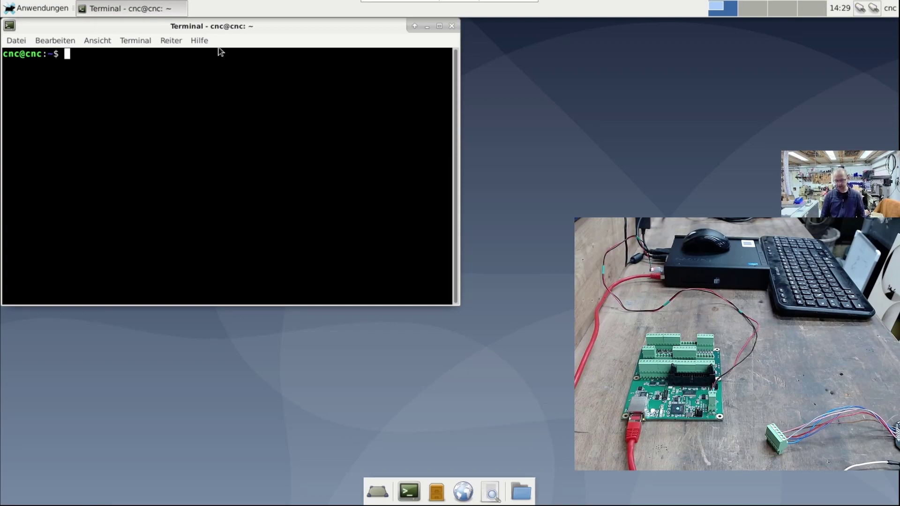
pyautogui.write('ping ')
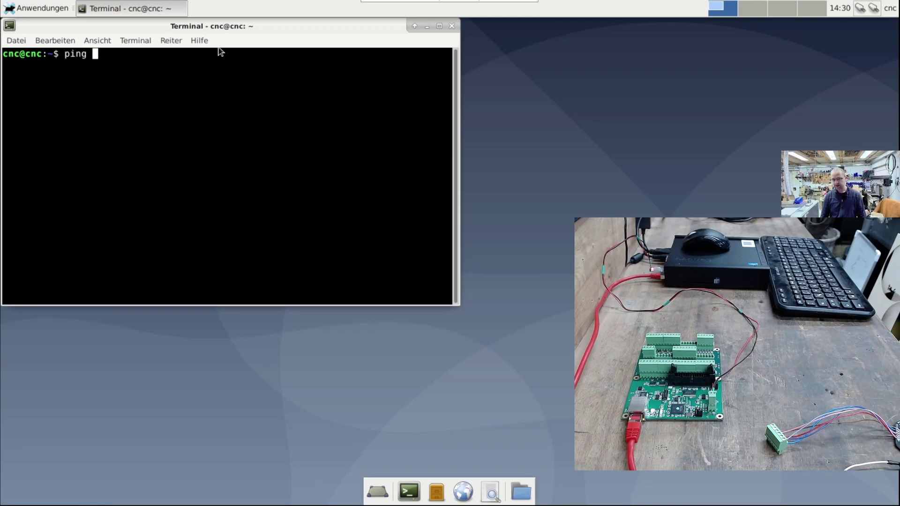
pyautogui.write('10.10.10.10')
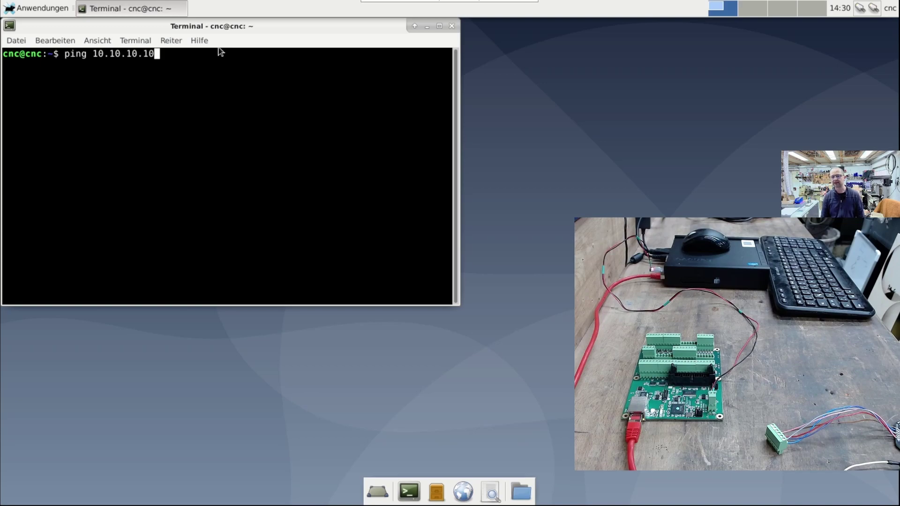
pyautogui.press('Return')
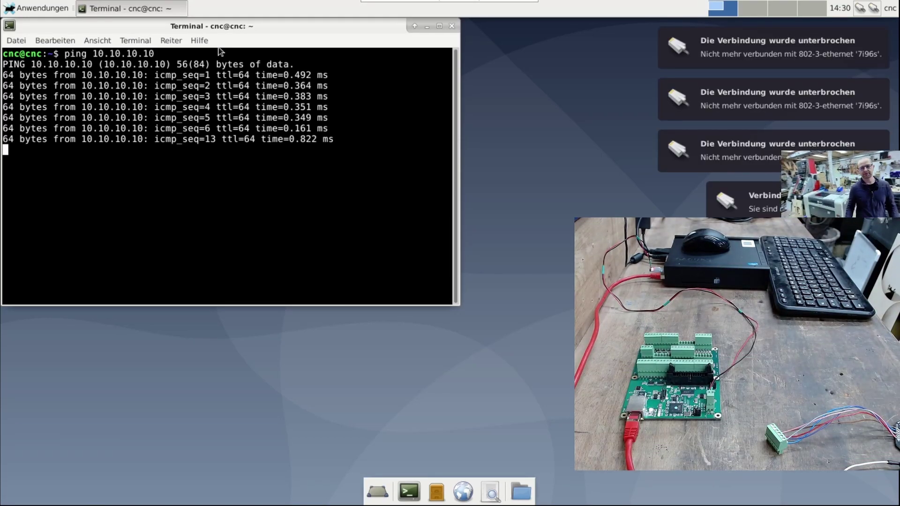
pyautogui.click(851, 56)
pyautogui.click(834, 104)
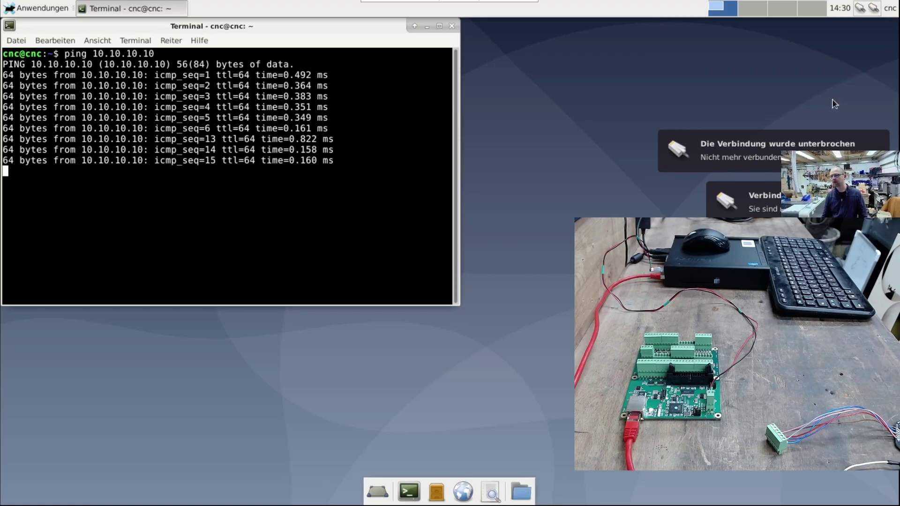
pyautogui.click(774, 150)
pyautogui.click(743, 202)
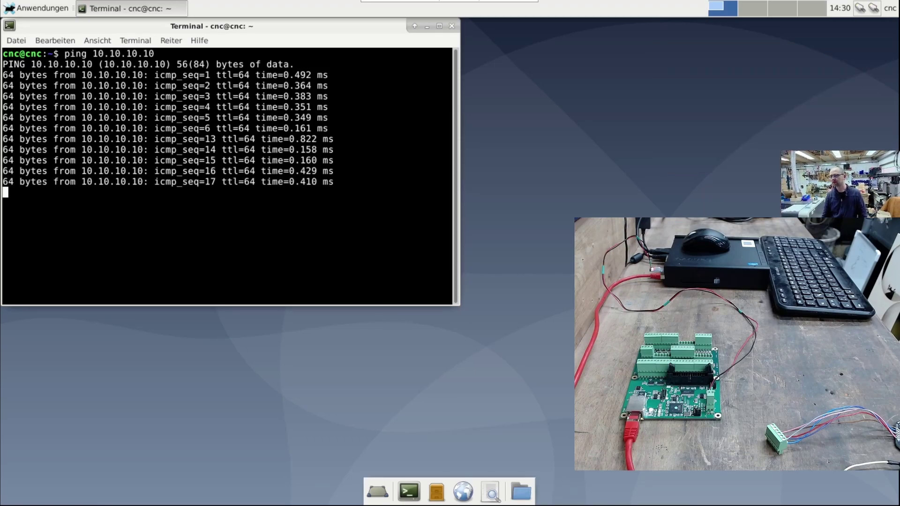
pyautogui.hotkey('ctrl', 'c')
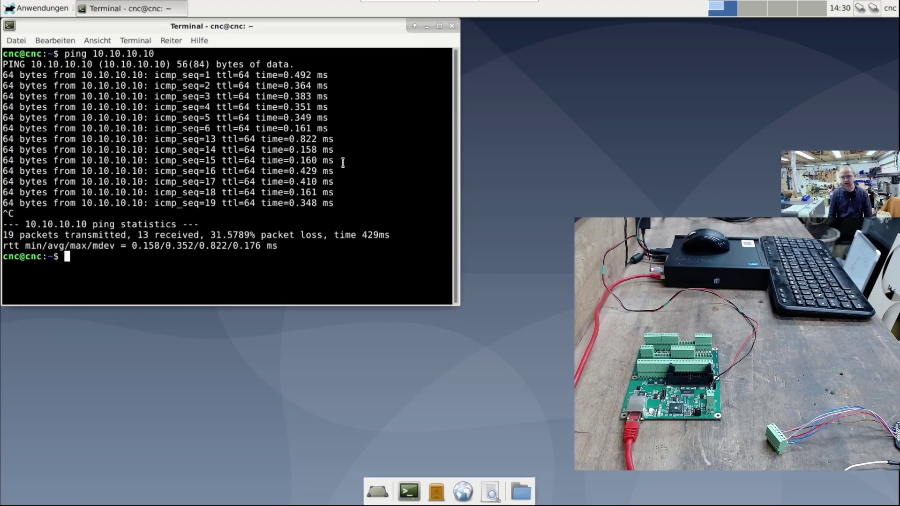
# Step: Run sudo mesaflash --device 7i96s --addr 10.10.10.10 --readhmid to read the card
pyautogui.write('sudo')
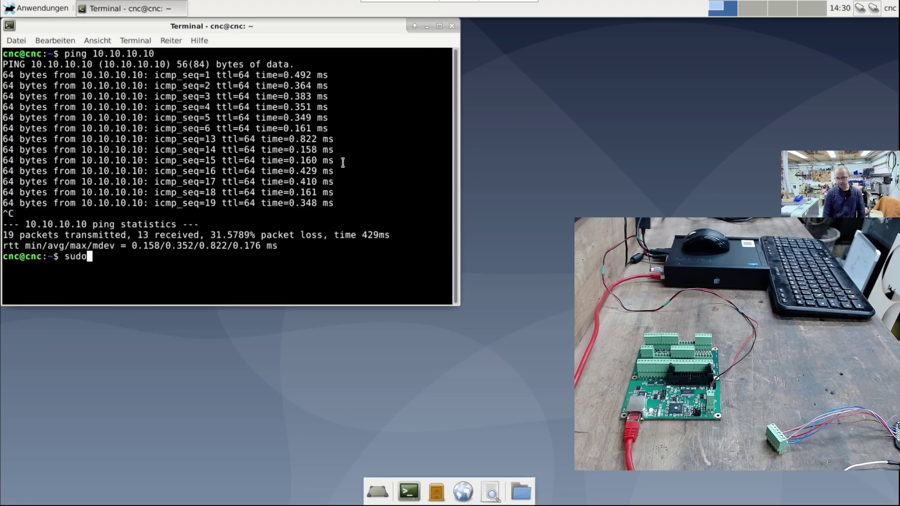
pyautogui.write(' mesaflash -')
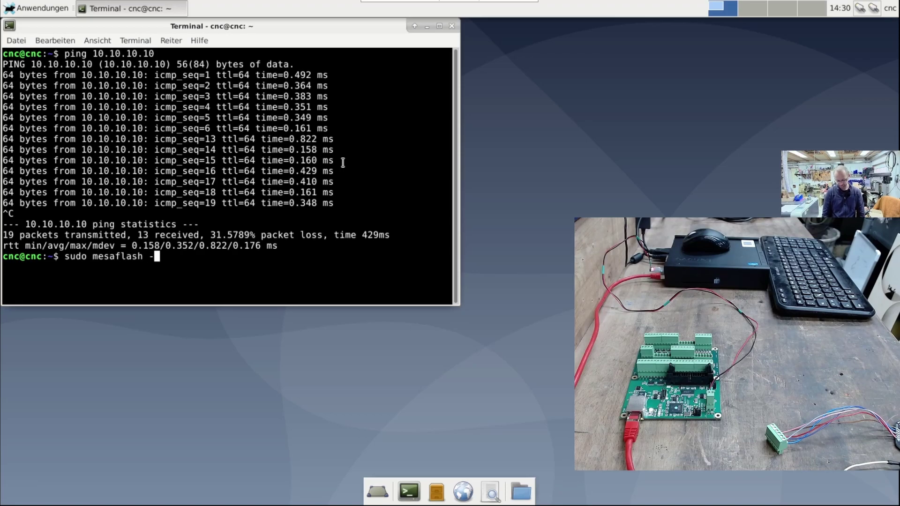
pyautogui.write('-device 7i96s --readhmid')
pyautogui.press('Return')
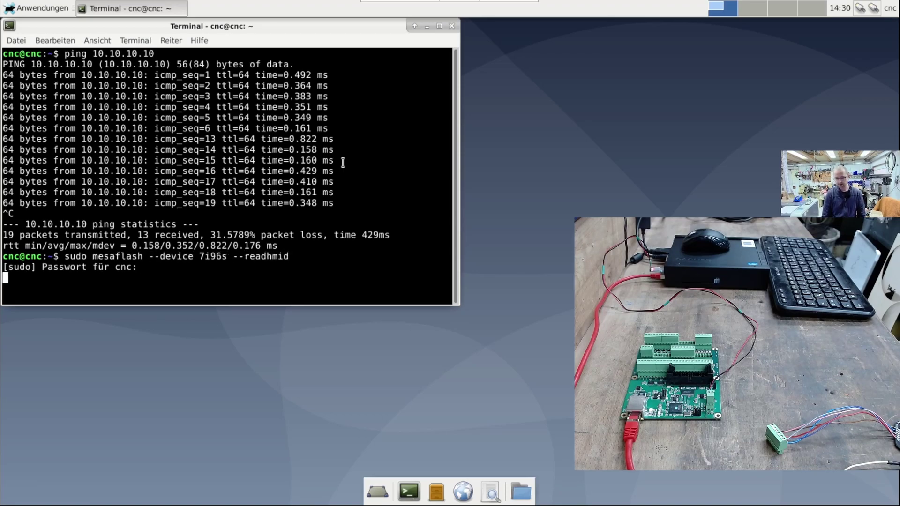
pyautogui.press('Up')
pyautogui.press('Left')
pyautogui.press('Left')
pyautogui.press('Left')
pyautogui.press('Left')
pyautogui.press('Left')
pyautogui.press('Left')
pyautogui.press('Left')
pyautogui.press('Left')
pyautogui.press('Left')
pyautogui.press('Left')
pyautogui.write('--ad')
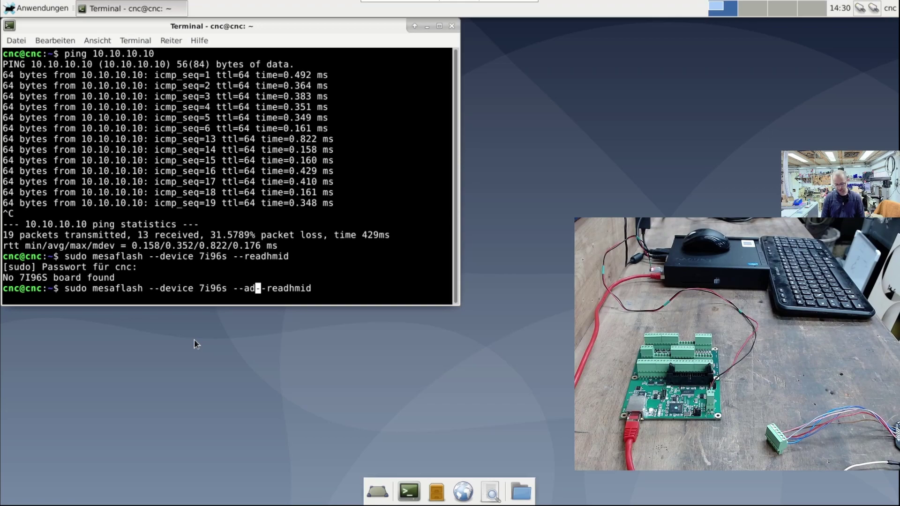
pyautogui.write('dr IP=10.10.10.10')
pyautogui.press('Return')
pyautogui.press('Up')
pyautogui.press('Left')
pyautogui.press('Left')
pyautogui.press('Left')
pyautogui.press('Left')
pyautogui.press('Left')
pyautogui.press('Left')
pyautogui.press('Left')
pyautogui.press('Left')
pyautogui.press('Left')
pyautogui.press('Left')
pyautogui.press('Left')
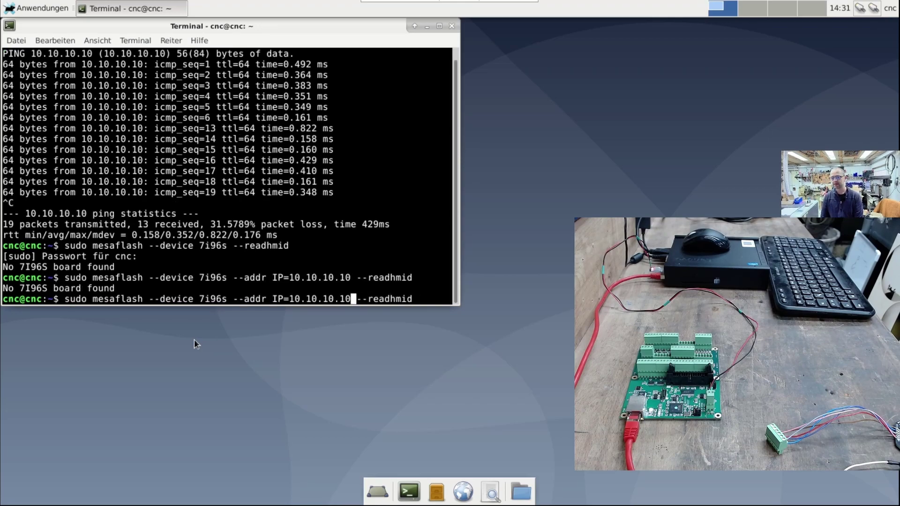
pyautogui.press('Left')
pyautogui.press('Left')
pyautogui.press('Left')
pyautogui.press('Left')
pyautogui.press('Left')
pyautogui.press('Left')
pyautogui.press('Left')
pyautogui.press('Left')
pyautogui.press('Left')
pyautogui.press('Left')
pyautogui.press('Left')
pyautogui.press('BackSpace')
pyautogui.press('BackSpace')
pyautogui.press('BackSpace')
pyautogui.press('Return')
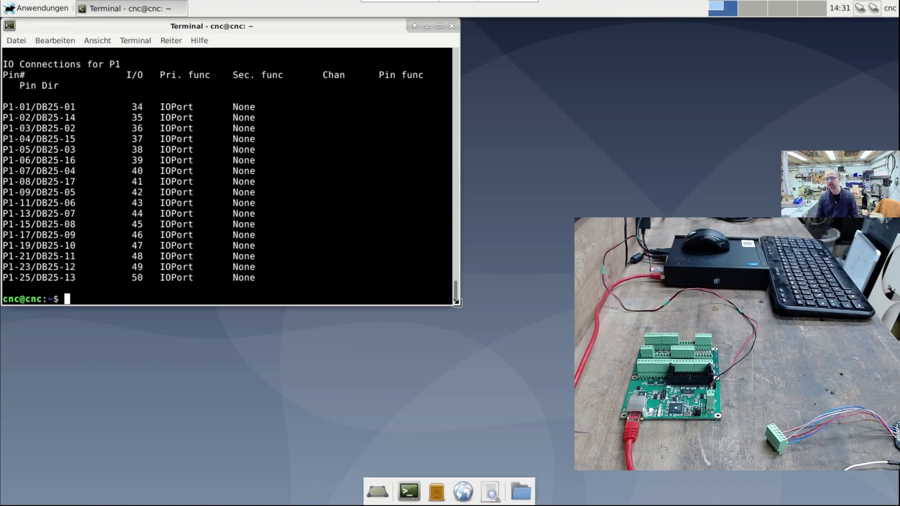
# Step: Enlarge the terminal, review the module and pin-out listing, and select the address in the recalled command
pyautogui.moveTo(458, 303); pyautogui.dragTo(560, 410)
pyautogui.scroll(9, 335, 252)
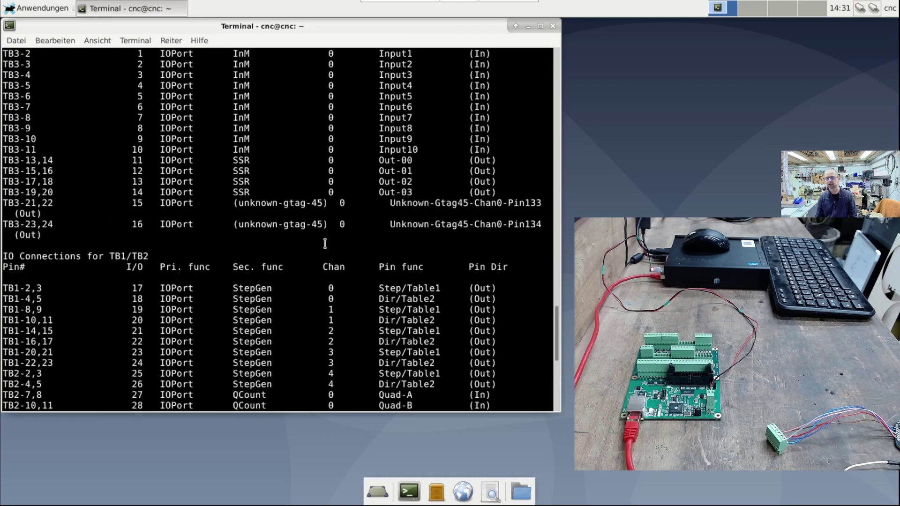
pyautogui.scroll(12, 323, 232)
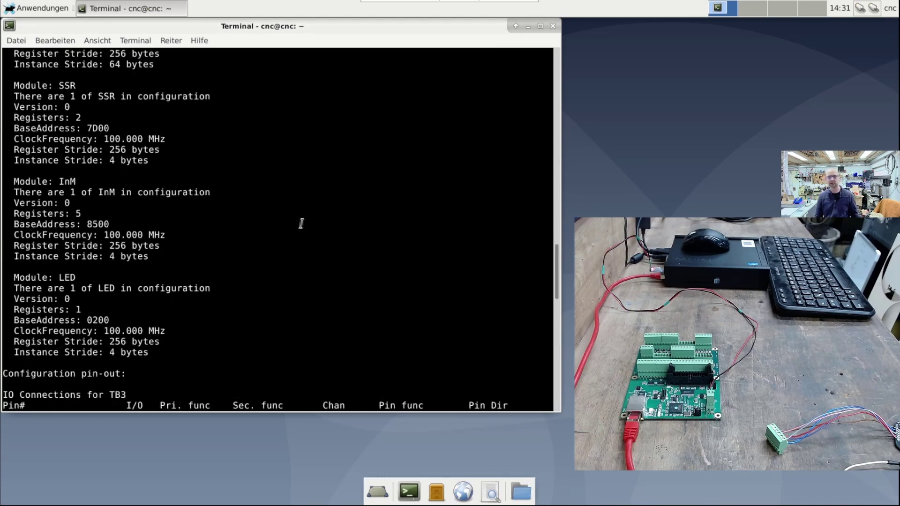
pyautogui.scroll(-15, 186, 207)
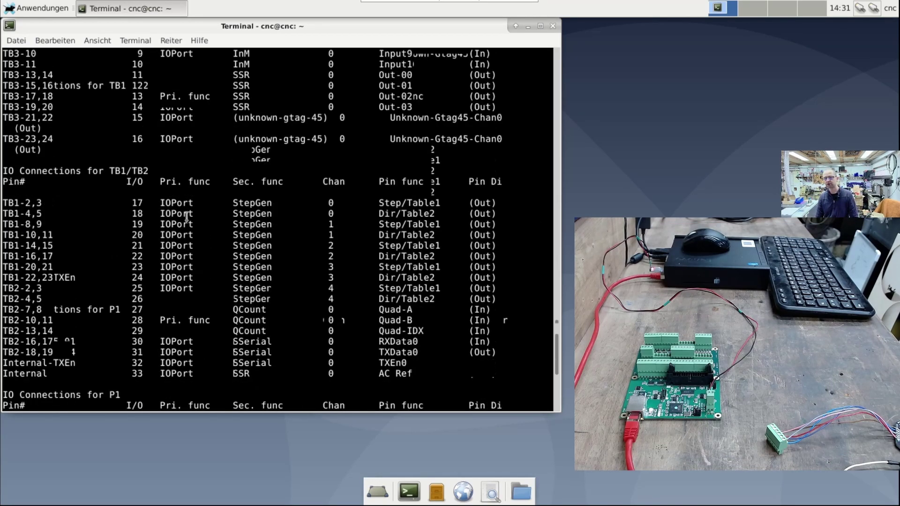
pyautogui.scroll(-7, 187, 216)
pyautogui.press('Up')
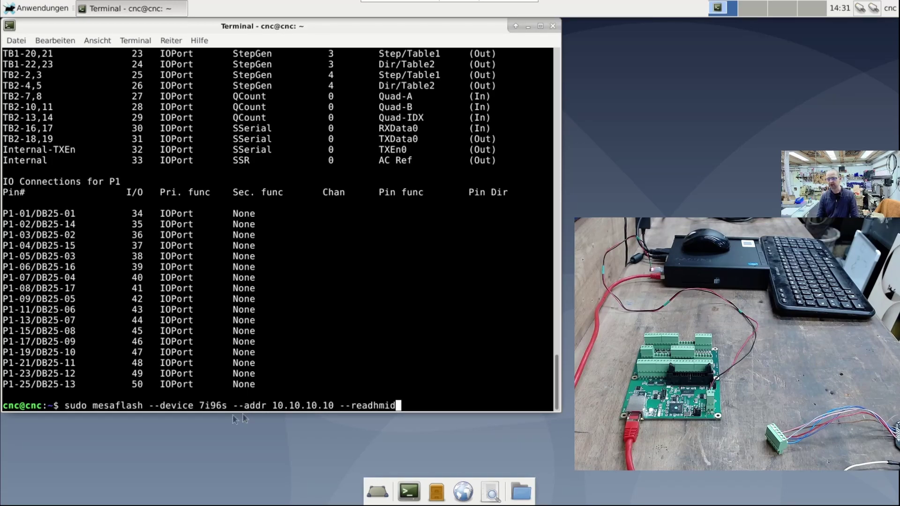
pyautogui.moveTo(274, 404); pyautogui.dragTo(332, 403)
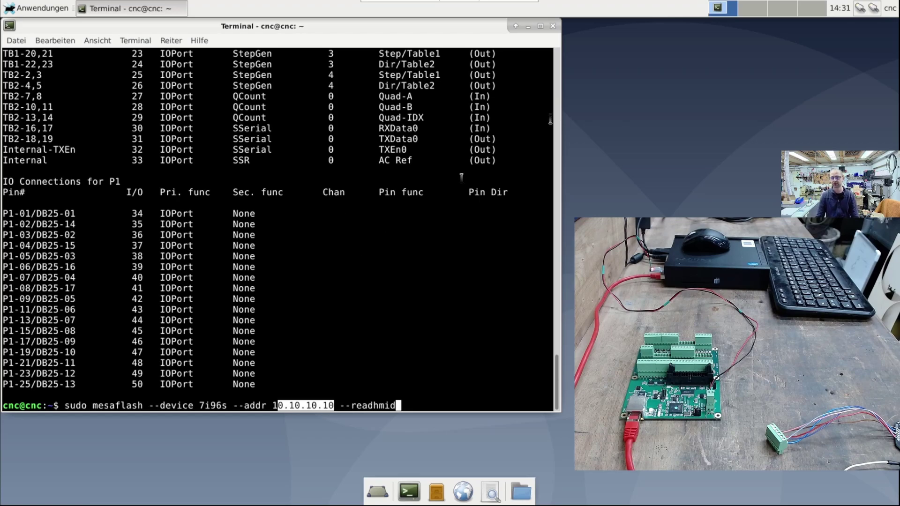
# Step: Close the terminal and bring up the applications menu's CNC submenu with Pncconf Wizard
pyautogui.click(554, 27)
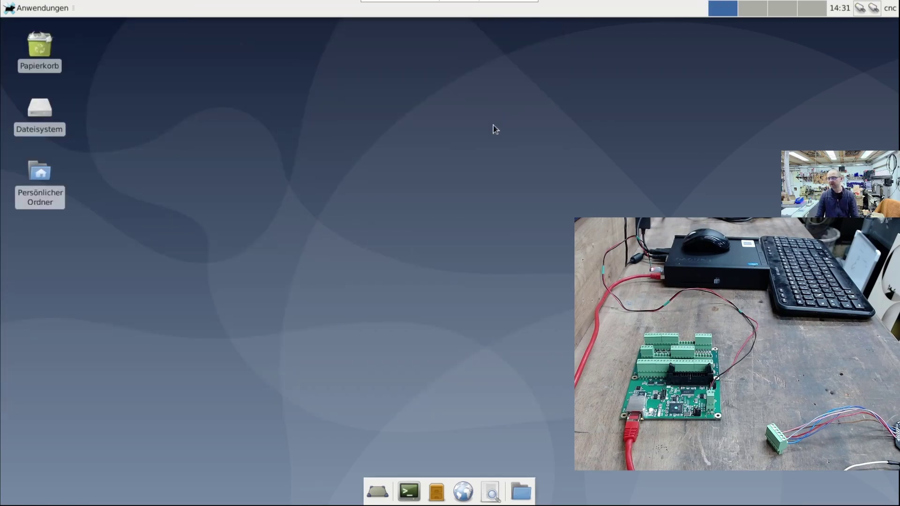
pyautogui.click(38, 8)
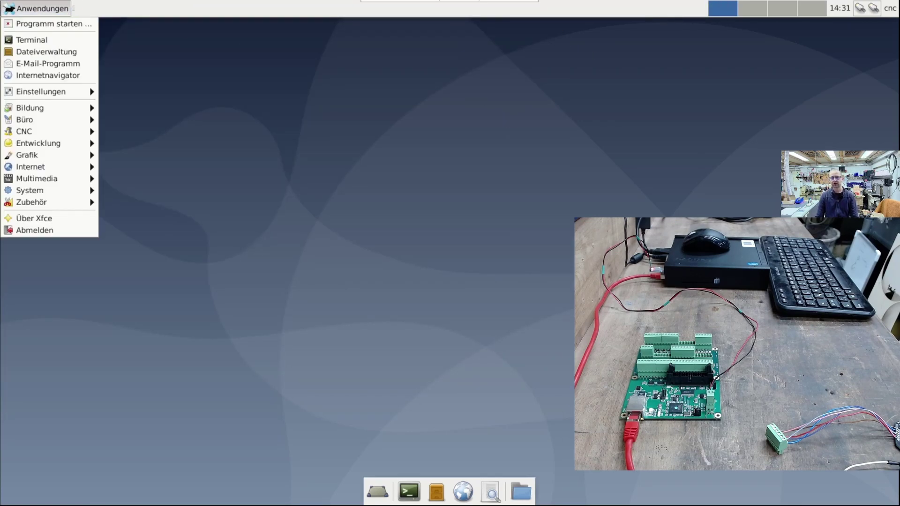
pyautogui.moveTo(56, 131)
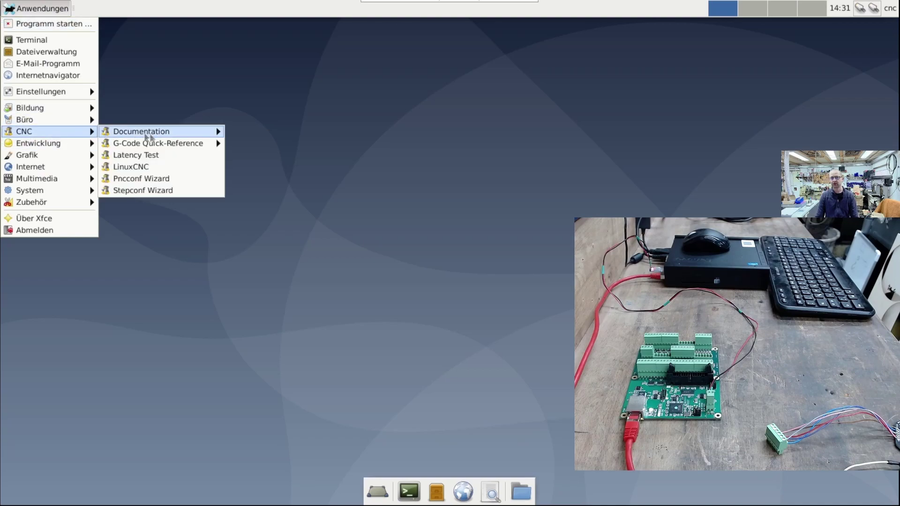
# Step: Launch PNCconf and start a new configuration named 7i96s with millimetre machine units
pyautogui.click(155, 178)
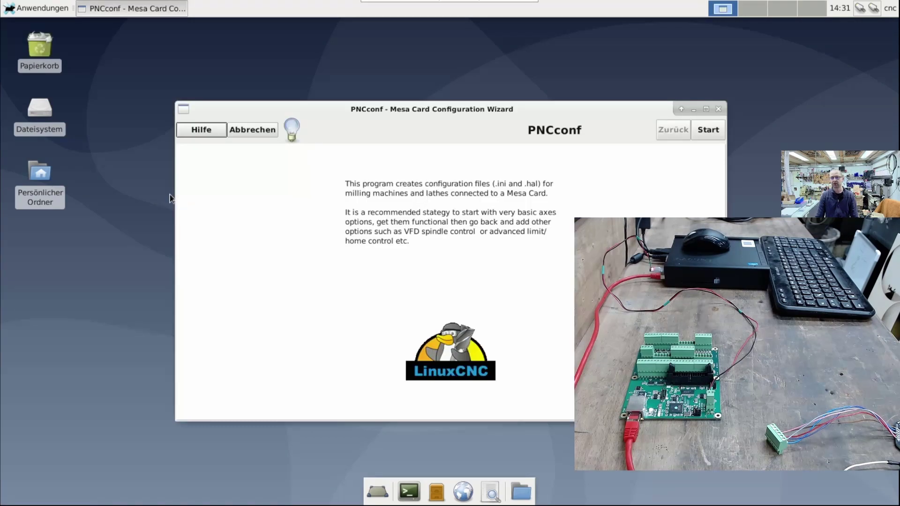
pyautogui.click(700, 133)
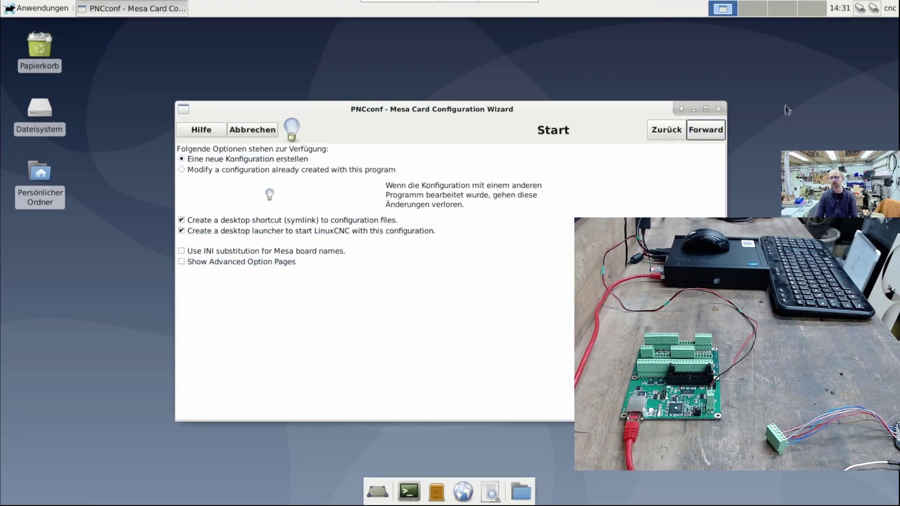
pyautogui.click(705, 130)
pyautogui.tripleClick(566, 165)
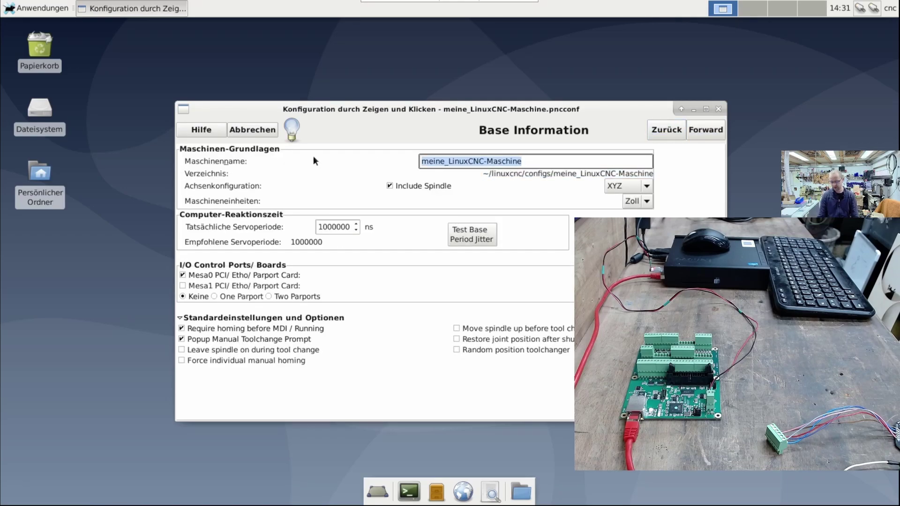
pyautogui.write('7i96s')
pyautogui.click(638, 201)
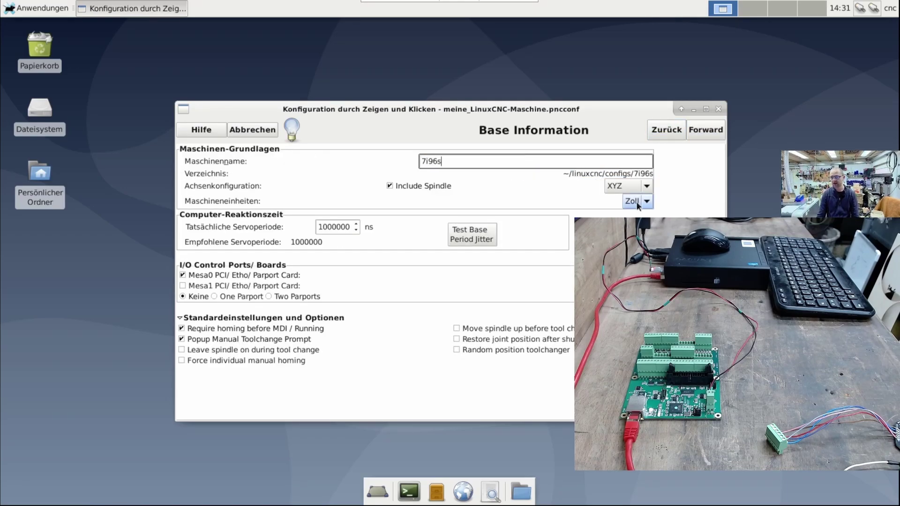
pyautogui.click(636, 213)
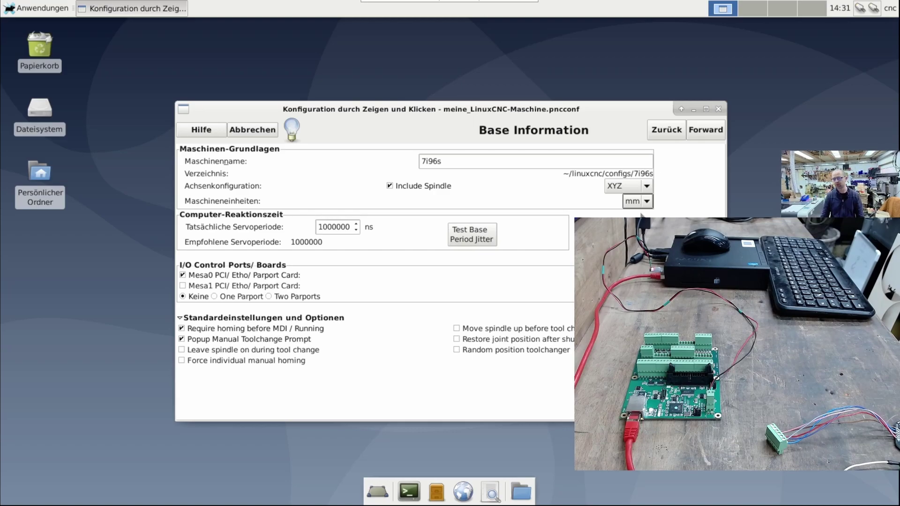
# Step: Advance past the Screen and VCP pages to the Mesa Card 0 settings
pyautogui.click(707, 131)
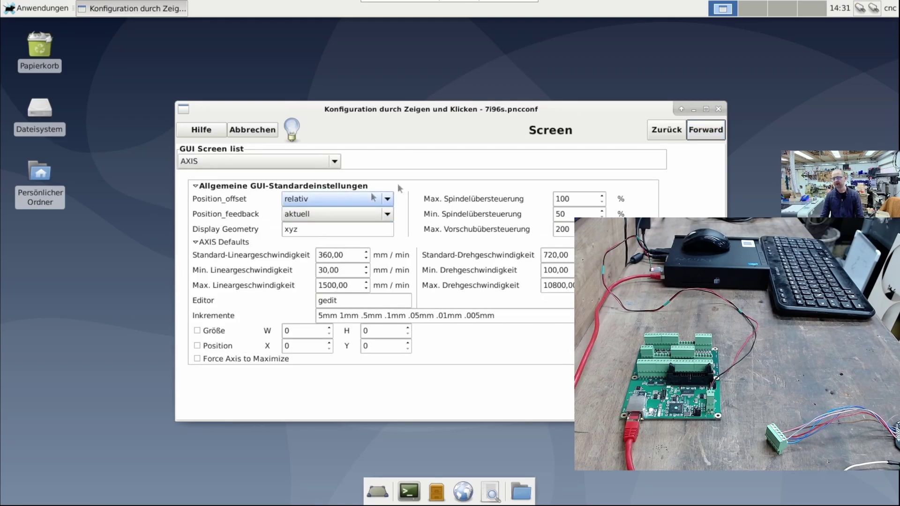
pyautogui.click(714, 133)
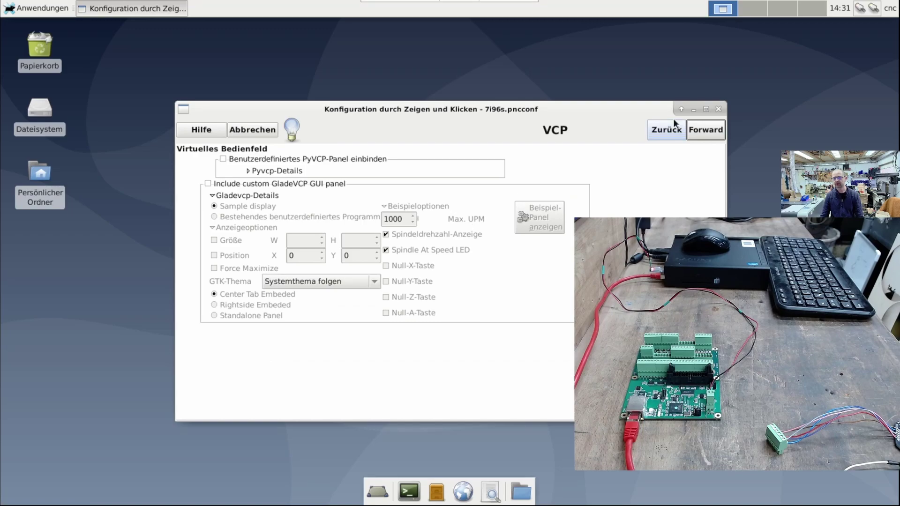
pyautogui.click(711, 134)
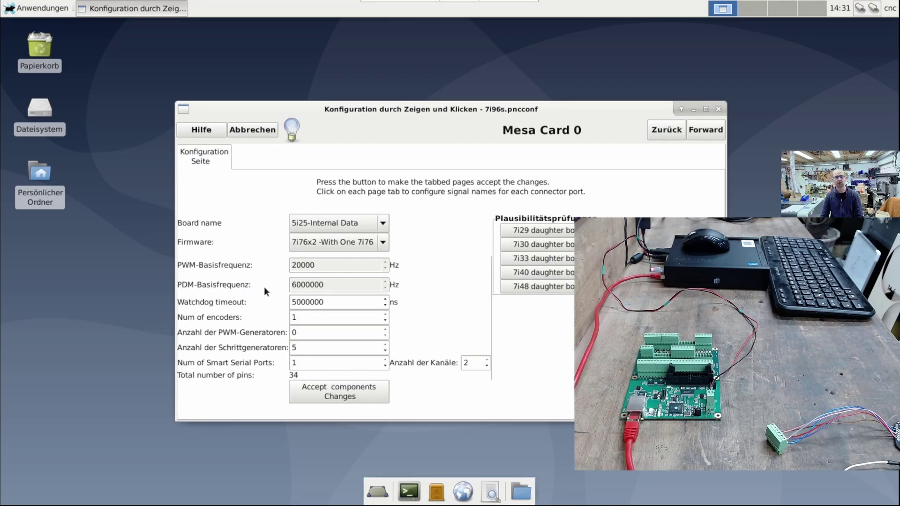
# Step: Choose the 7i96s-Internal Data board, enter card address 10.10.10.10, and accept the component changes
pyautogui.click(330, 223)
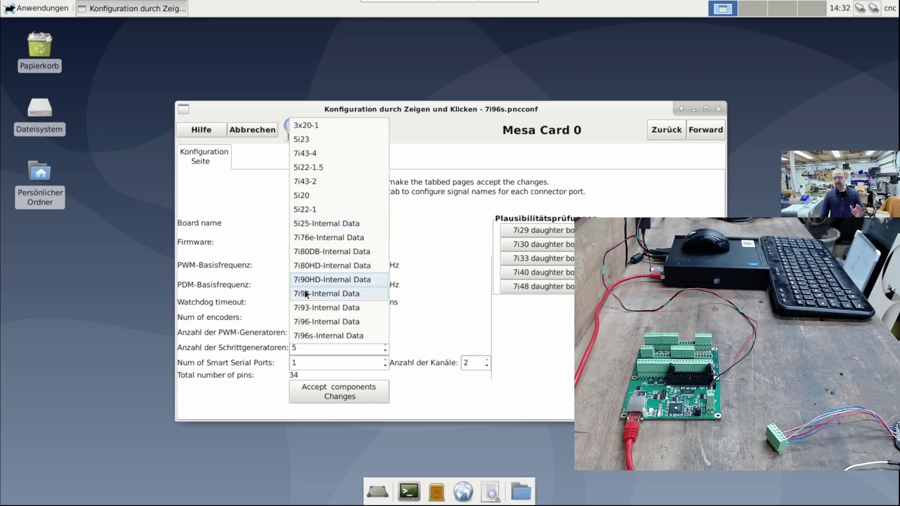
pyautogui.click(337, 335)
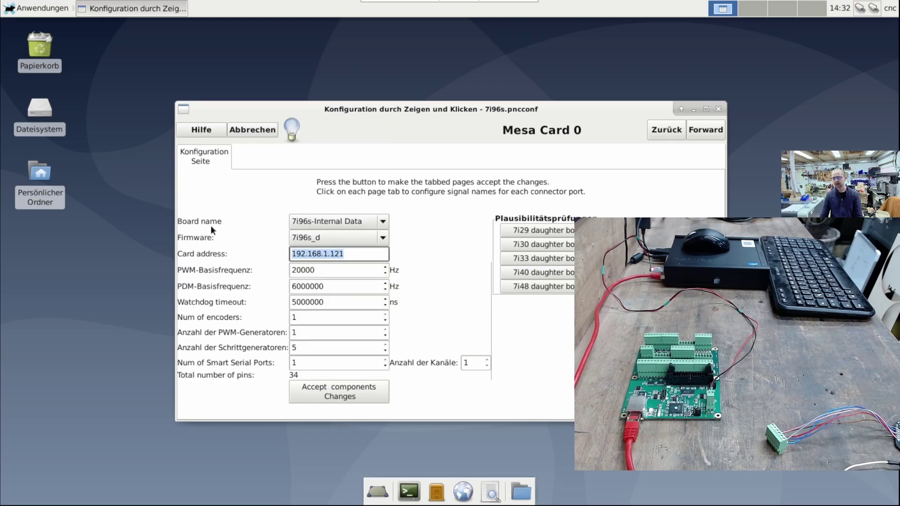
pyautogui.write('10.10.')
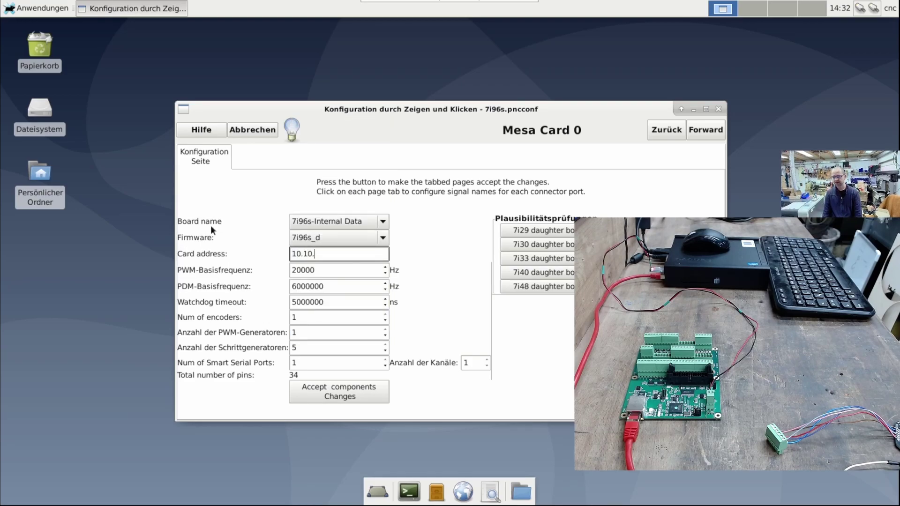
pyautogui.write('10.10')
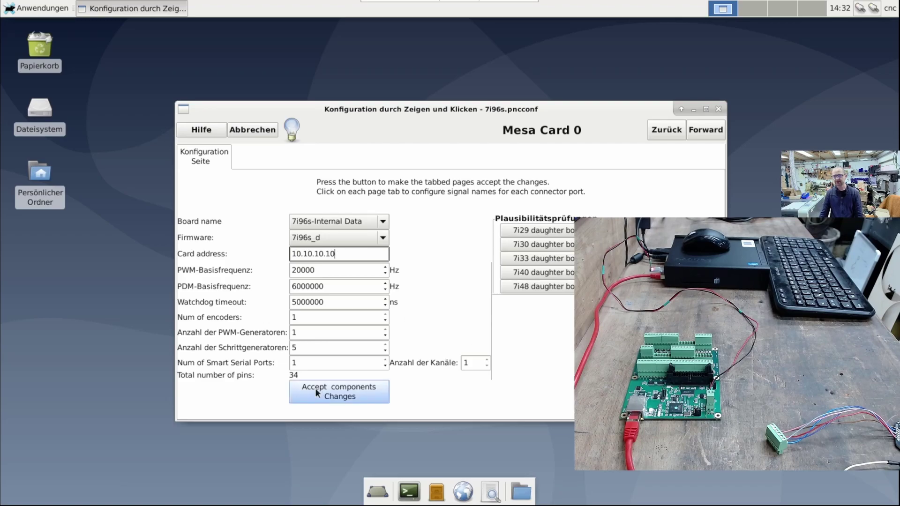
pyautogui.click(328, 392)
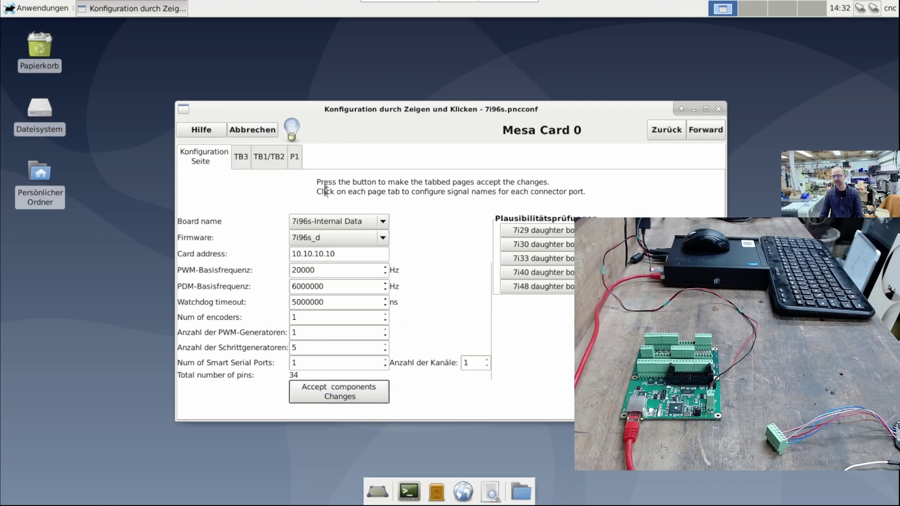
# Step: On TB1/TB2, assign step generators 0, 1 and 2 to the X, Y and Z axis StepGens
pyautogui.click(280, 156)
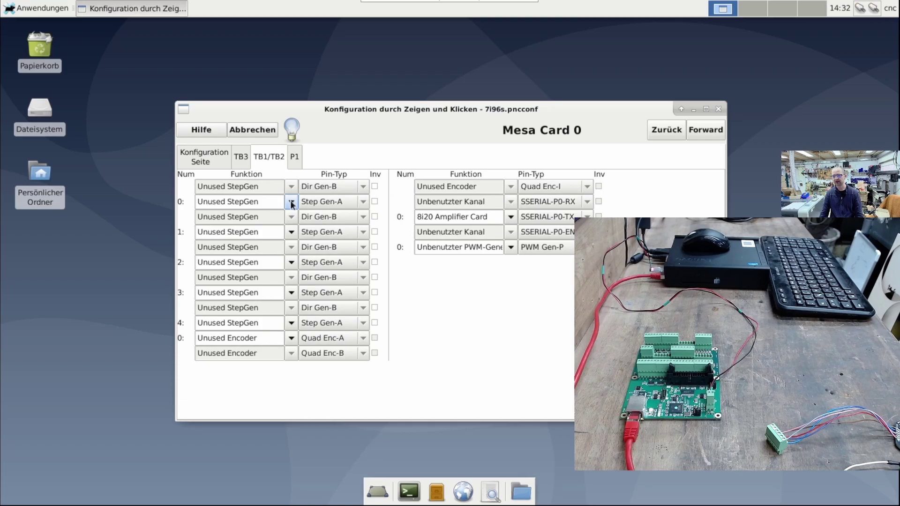
pyautogui.click(292, 201)
pyautogui.moveTo(279, 232)
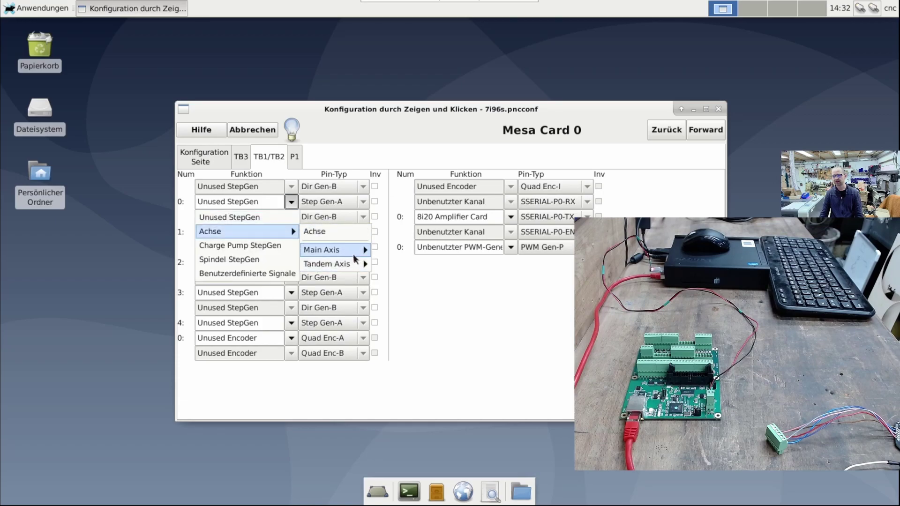
pyautogui.moveTo(338, 250)
pyautogui.click(400, 267)
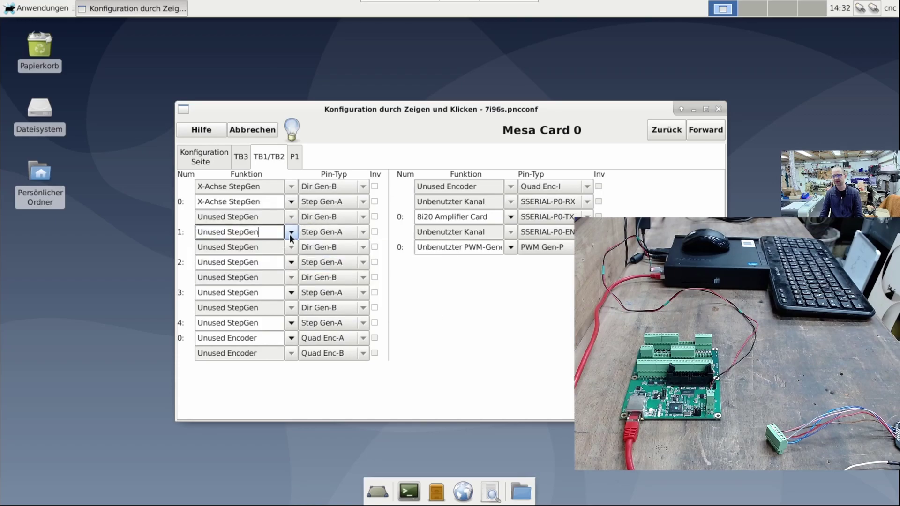
pyautogui.click(291, 232)
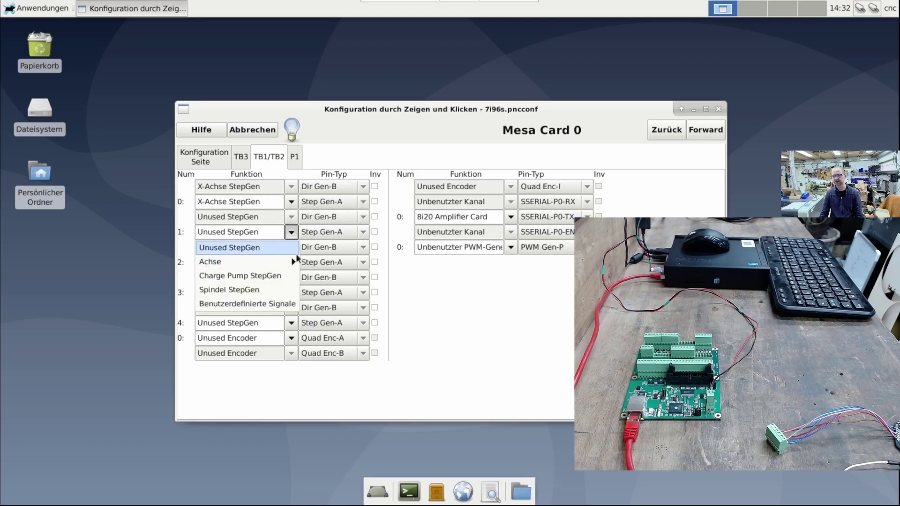
pyautogui.moveTo(288, 262)
pyautogui.moveTo(333, 280)
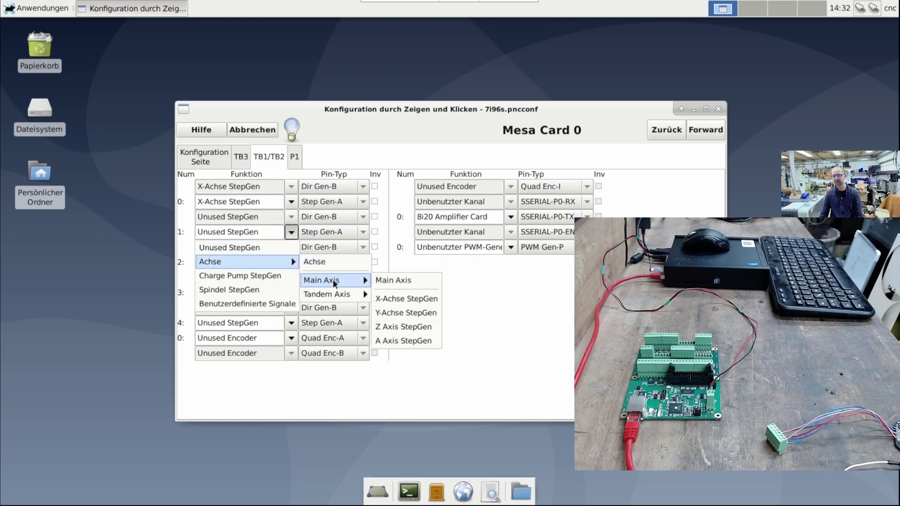
pyautogui.click(405, 313)
pyautogui.click(292, 264)
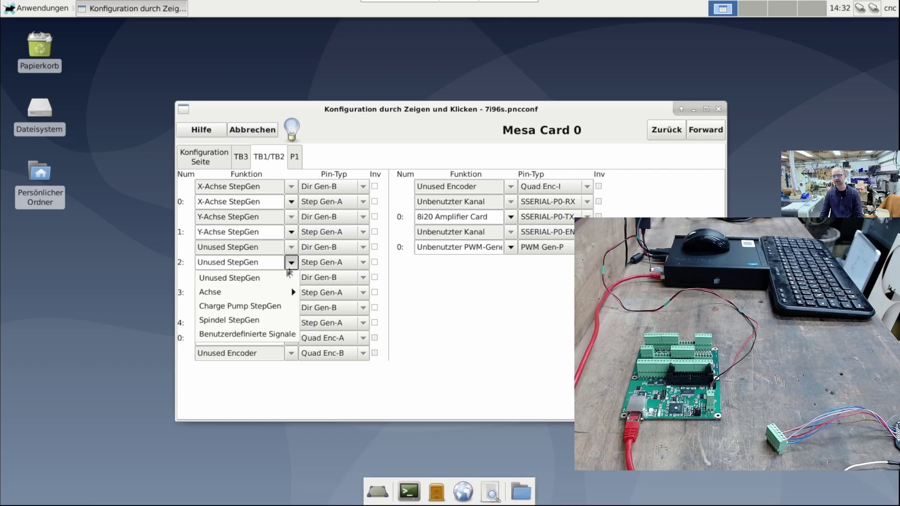
pyautogui.moveTo(286, 292)
pyautogui.moveTo(338, 313)
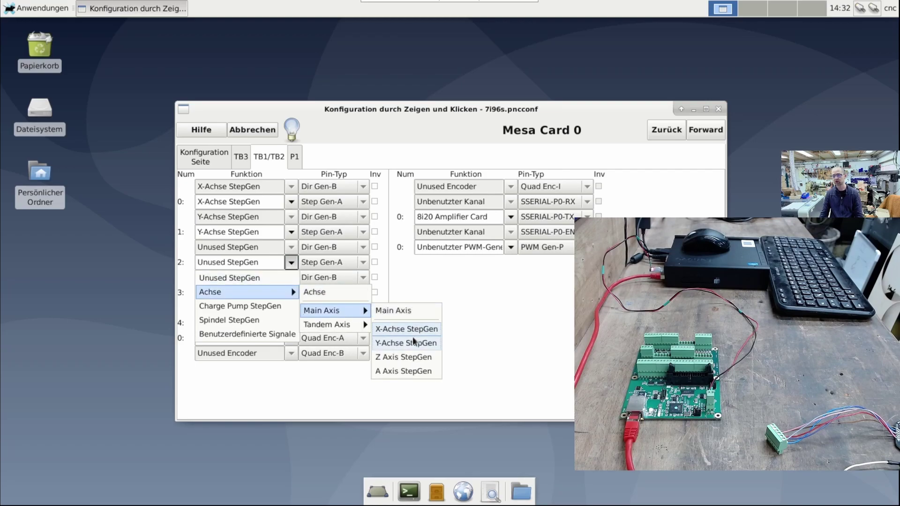
pyautogui.click(414, 356)
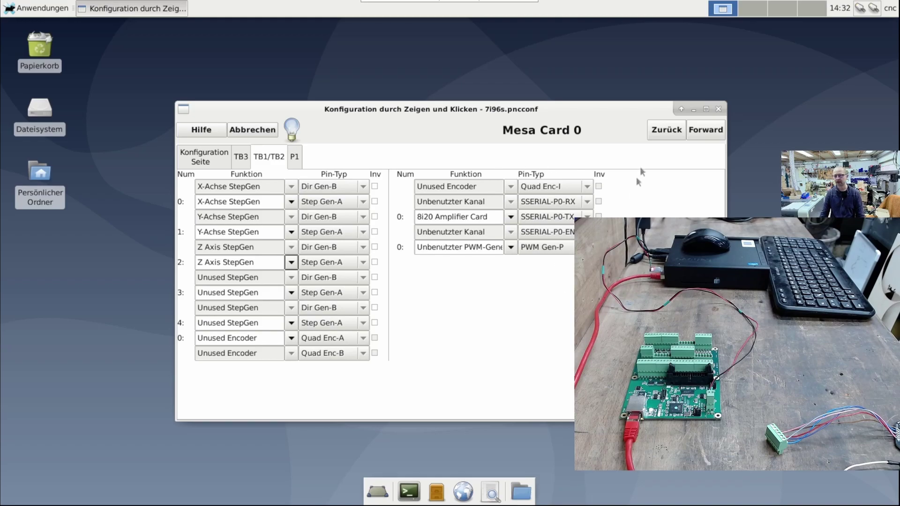
# Step: Set the stepper scale to 1 for the X, Y and Z motors
pyautogui.click(712, 133)
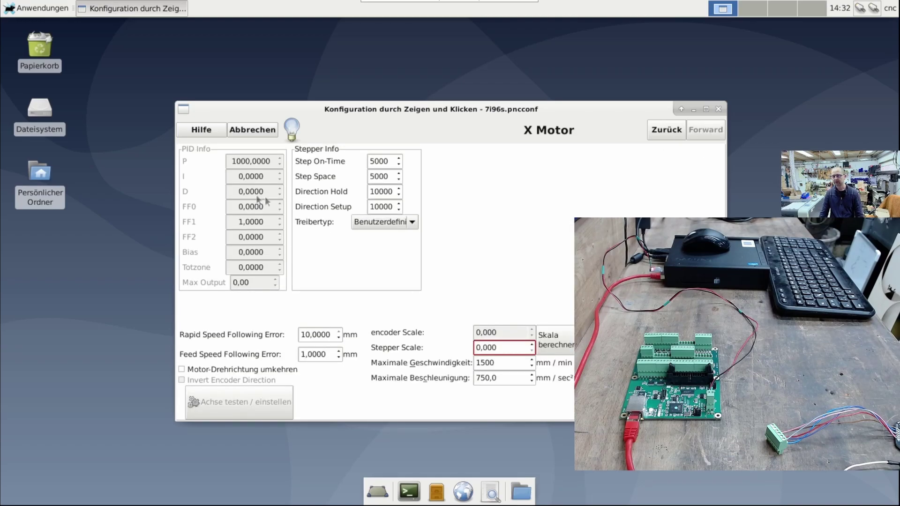
pyautogui.tripleClick(506, 351)
pyautogui.write('1')
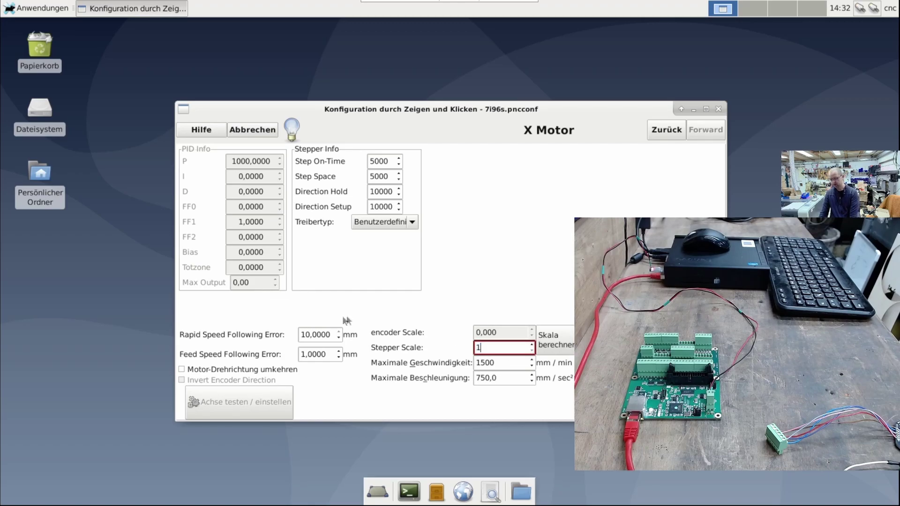
pyautogui.press('Return')
pyautogui.click(707, 130)
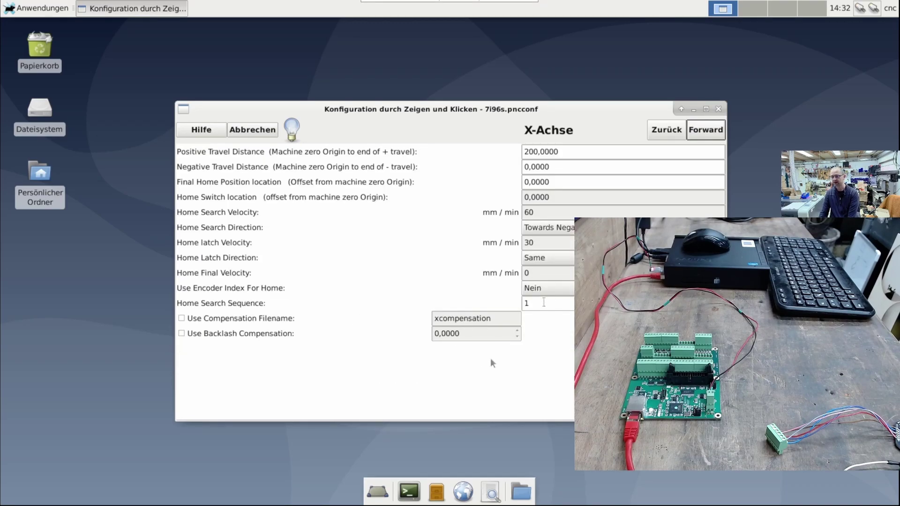
pyautogui.click(706, 130)
pyautogui.tripleClick(504, 352)
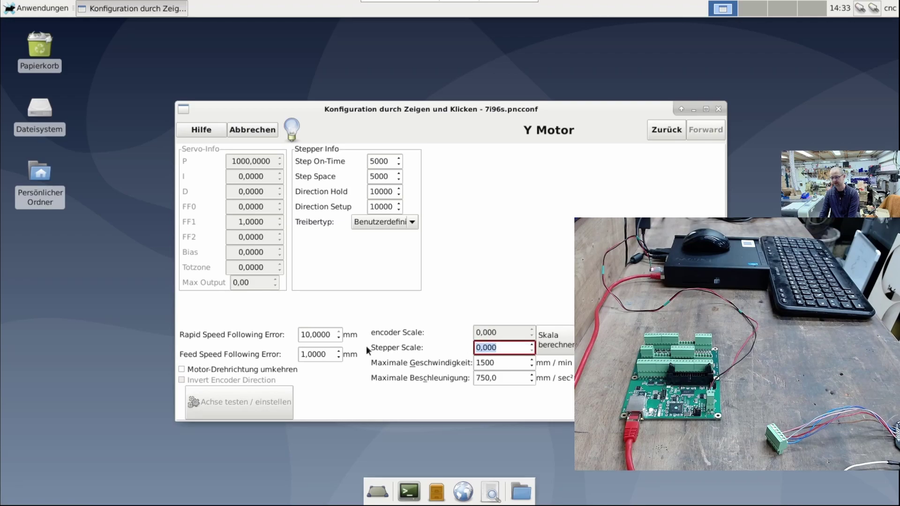
pyautogui.write('1')
pyautogui.press('Return')
pyautogui.click(711, 132)
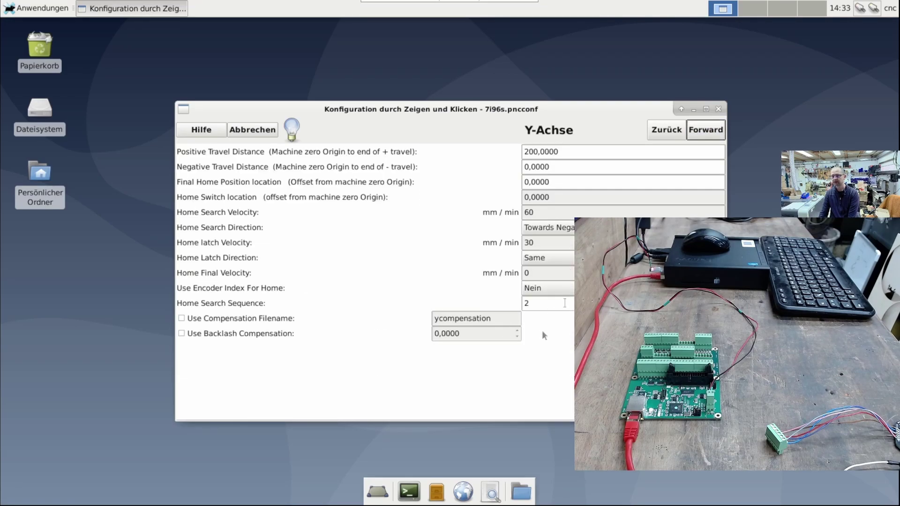
pyautogui.click(711, 133)
pyautogui.tripleClick(521, 345)
pyautogui.write('1')
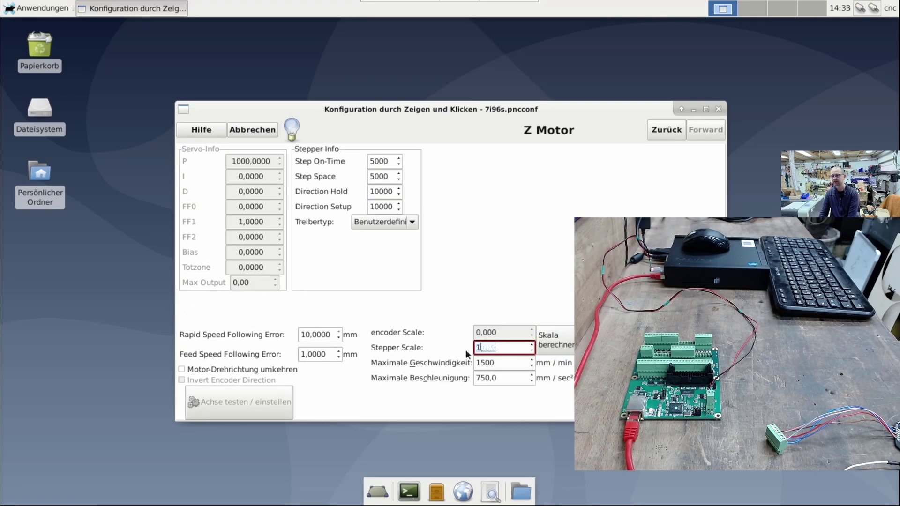
pyautogui.press('Return')
# Step: Finish the wizard, saving the 7i96s configuration, and quit PNCconf
pyautogui.click(698, 136)
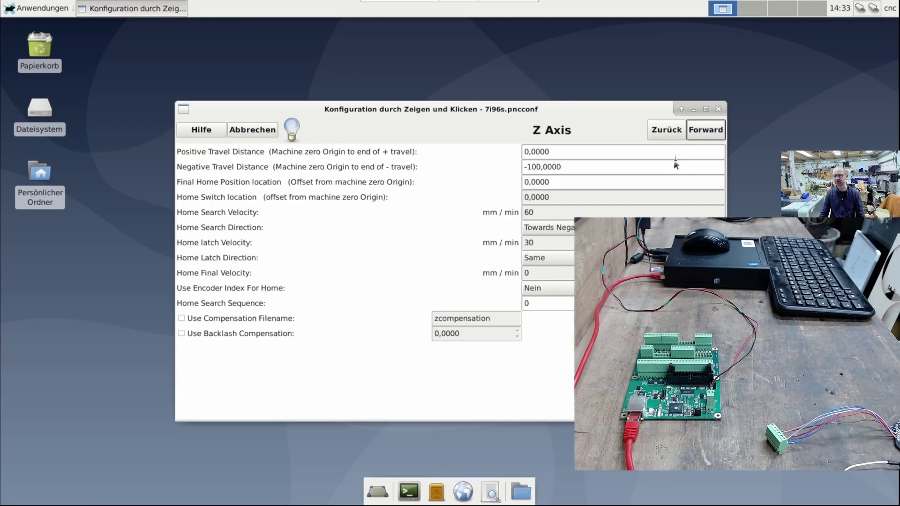
pyautogui.click(701, 132)
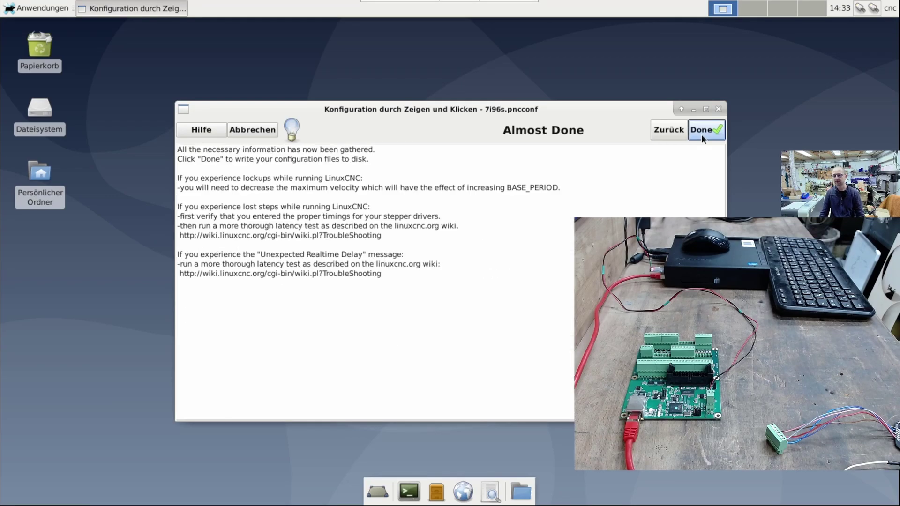
pyautogui.click(702, 134)
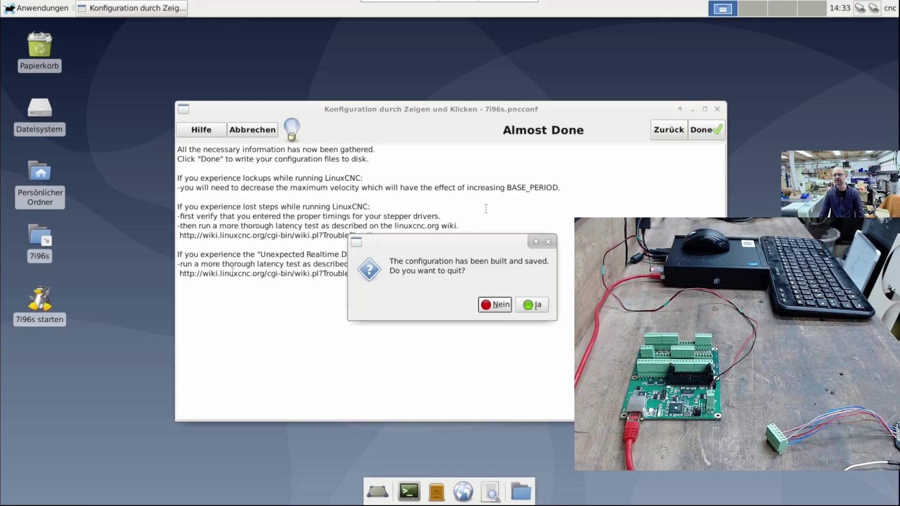
pyautogui.click(534, 304)
# Step: Start LinuxCNC with the 7i96s configuration from the '7i96s starten' desktop launcher
pyautogui.moveTo(26, 324); pyautogui.dragTo(259, 200)
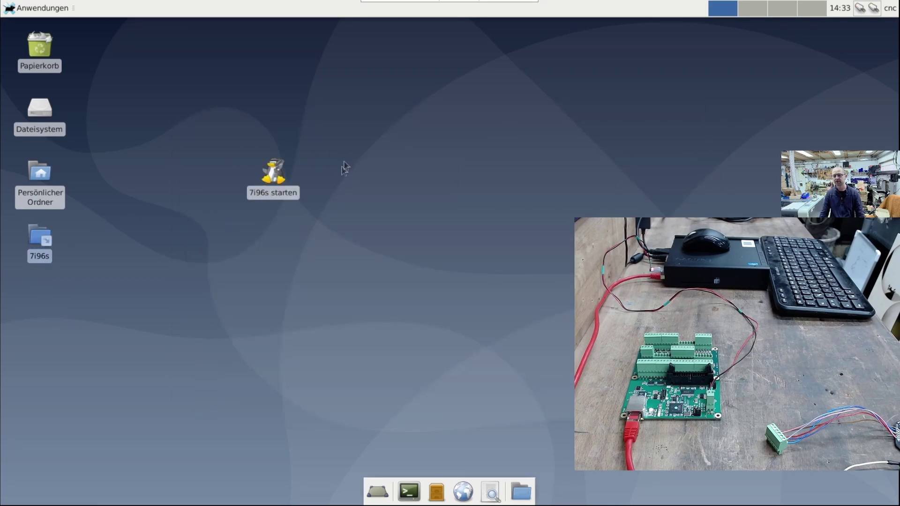
pyautogui.moveTo(344, 168); pyautogui.dragTo(344, 169)
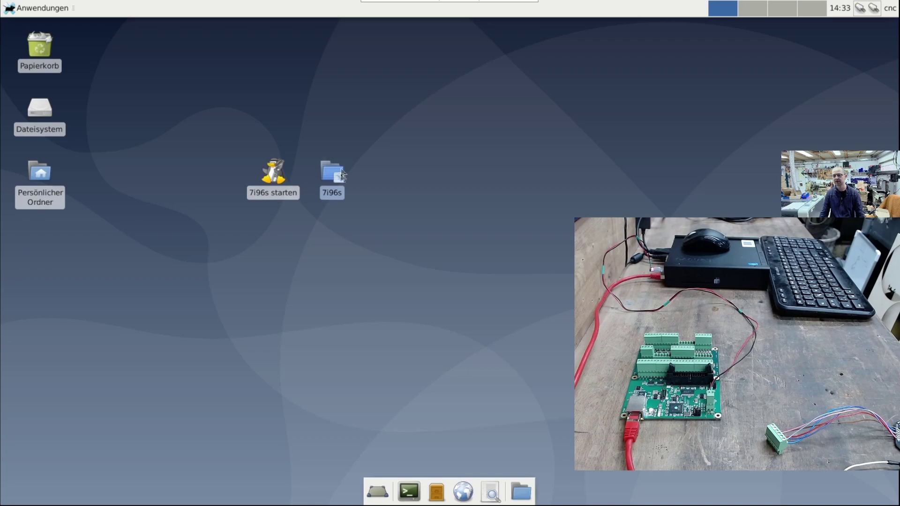
pyautogui.doubleClick(276, 186)
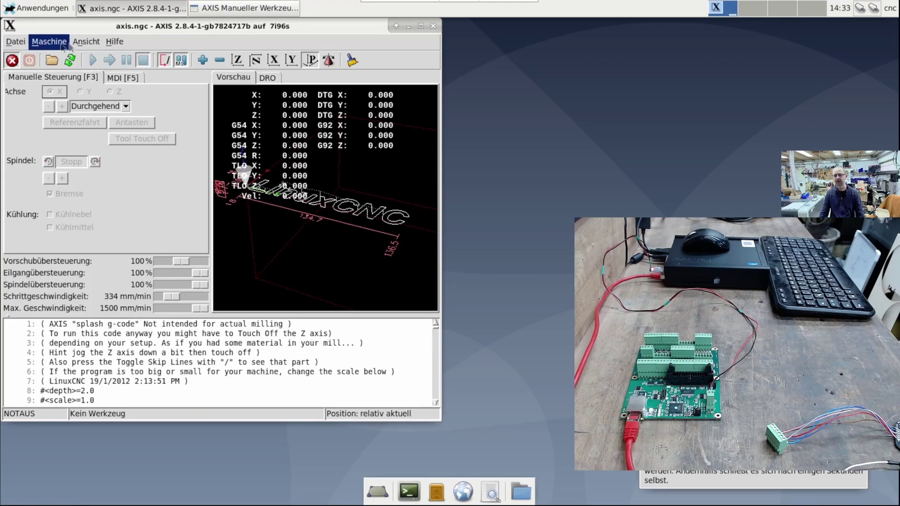
# Step: Open HAL Configuration from the Machine menu and watch pin hm2_7i96s.0.inm.00.input-00
pyautogui.click(64, 46)
pyautogui.click(94, 238)
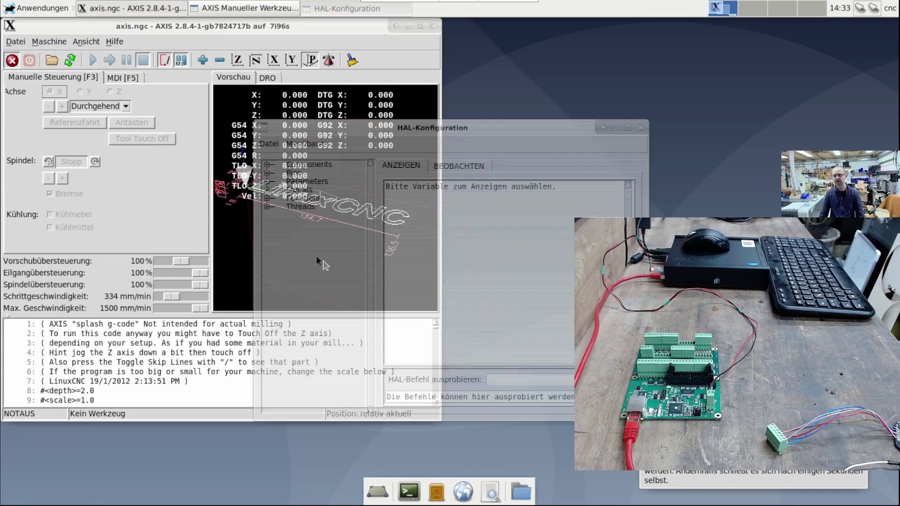
pyautogui.click(267, 174)
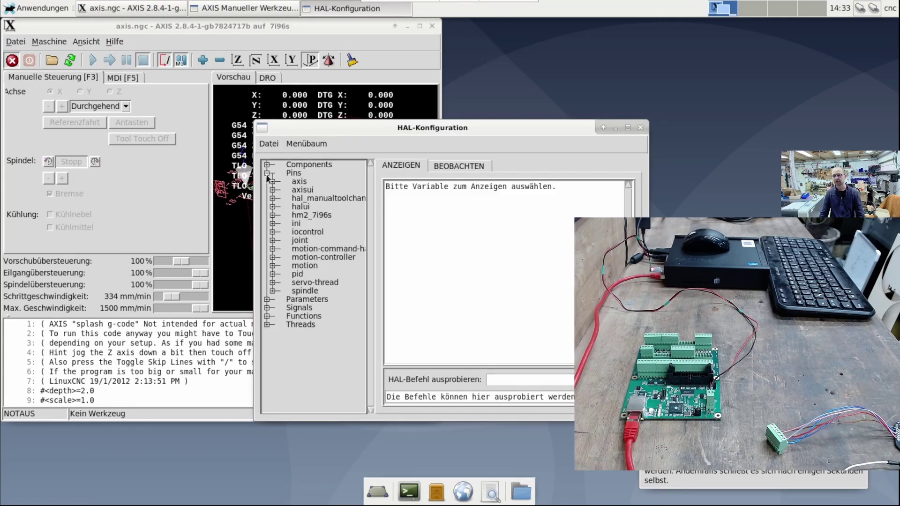
pyautogui.click(274, 215)
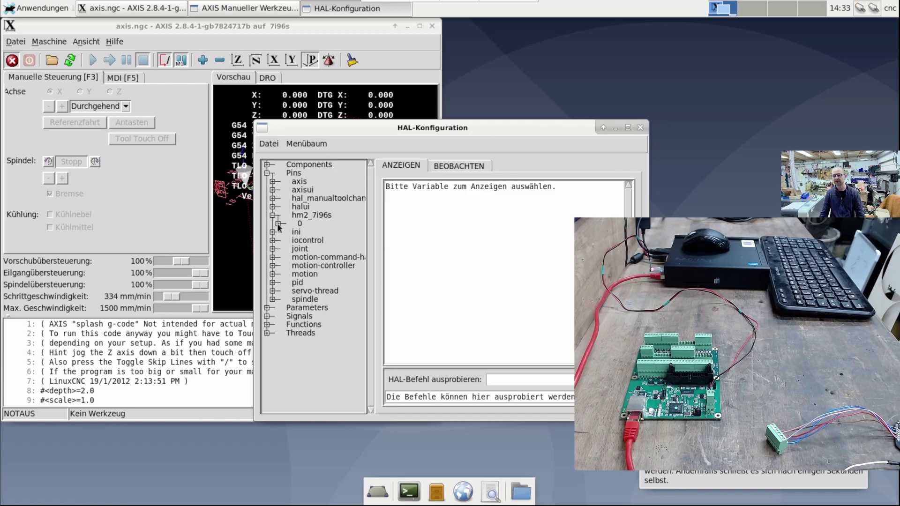
pyautogui.click(278, 224)
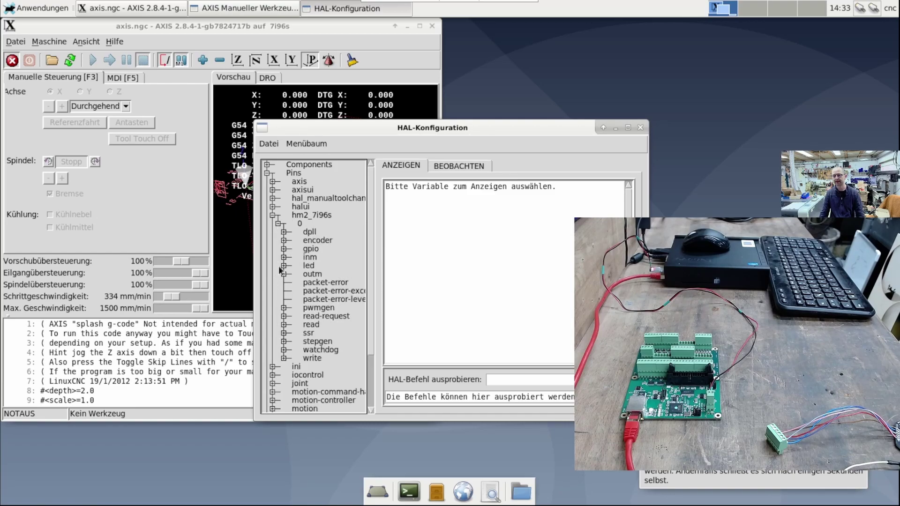
pyautogui.click(284, 257)
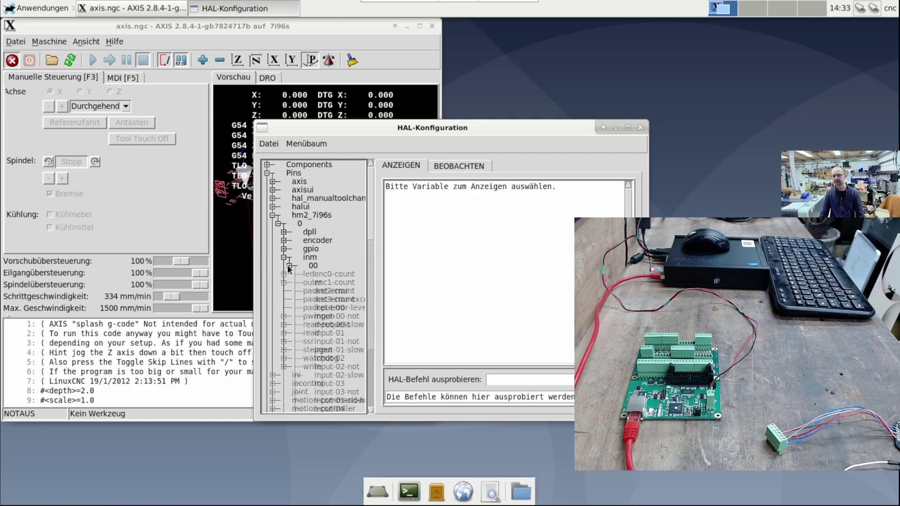
pyautogui.click(289, 265)
pyautogui.click(476, 168)
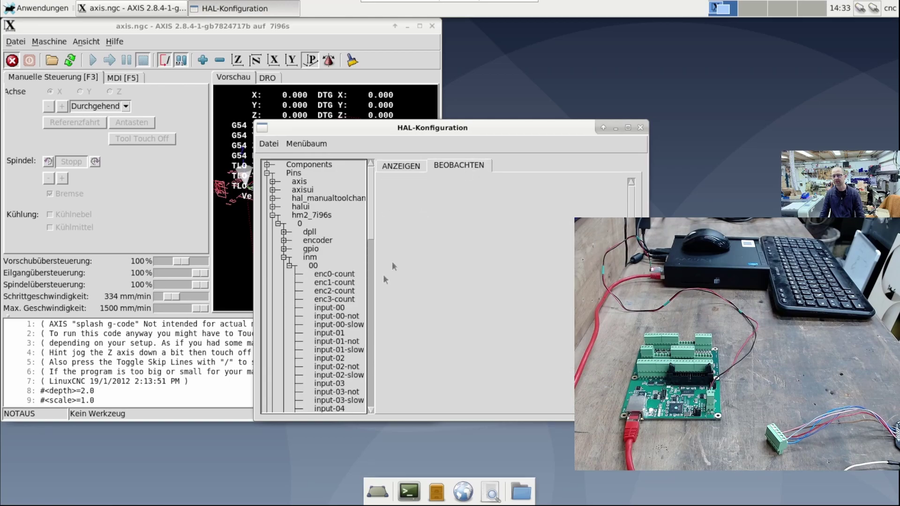
pyautogui.click(340, 309)
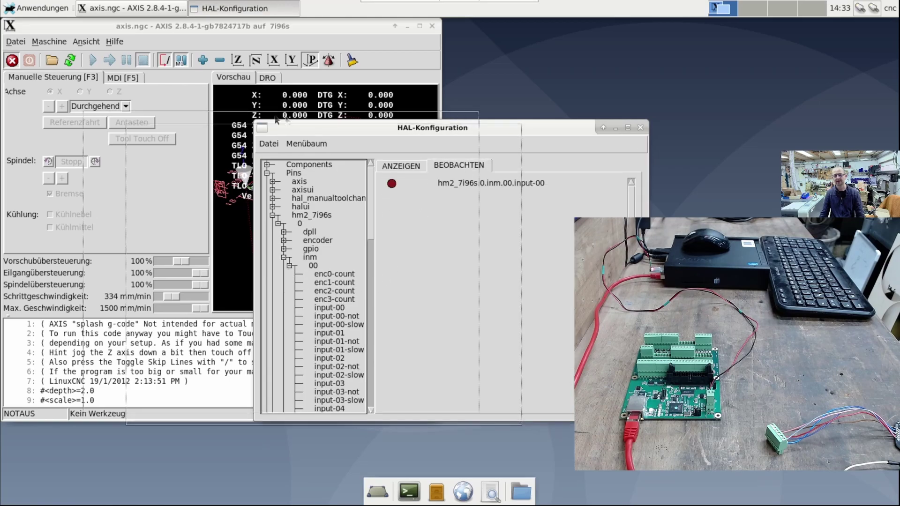
# Step: Close the HAL window, quit AXIS with Ja, and open 7i96s.hal from the 7i96s folder
pyautogui.moveTo(453, 128); pyautogui.dragTo(276, 120)
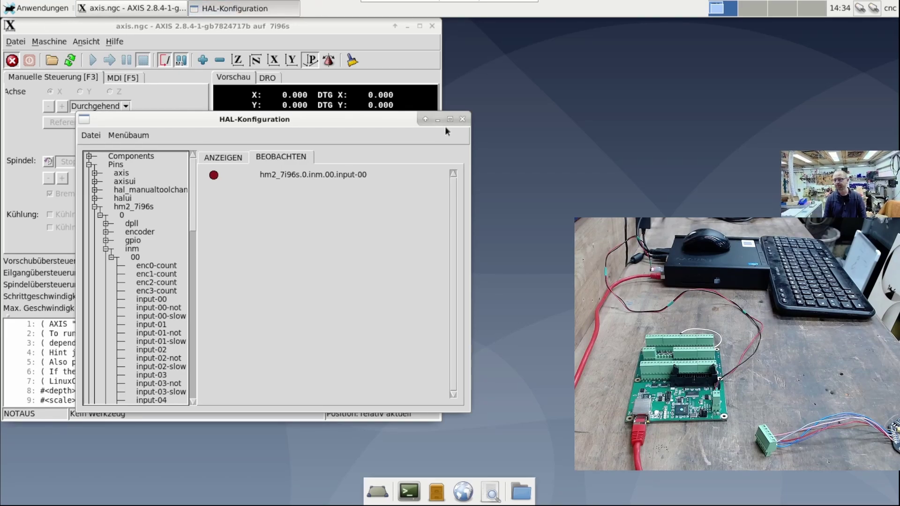
pyautogui.click(462, 119)
pyautogui.click(433, 27)
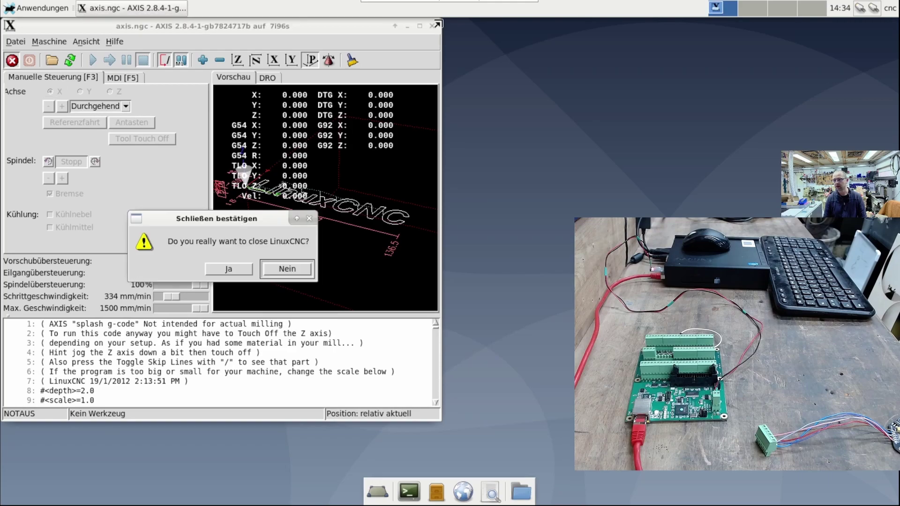
pyautogui.click(230, 270)
pyautogui.doubleClick(324, 183)
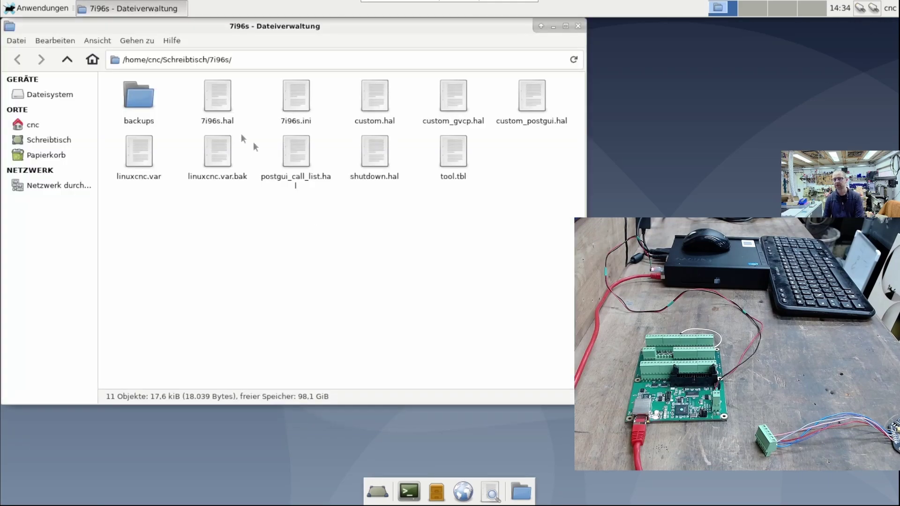
pyautogui.doubleClick(218, 101)
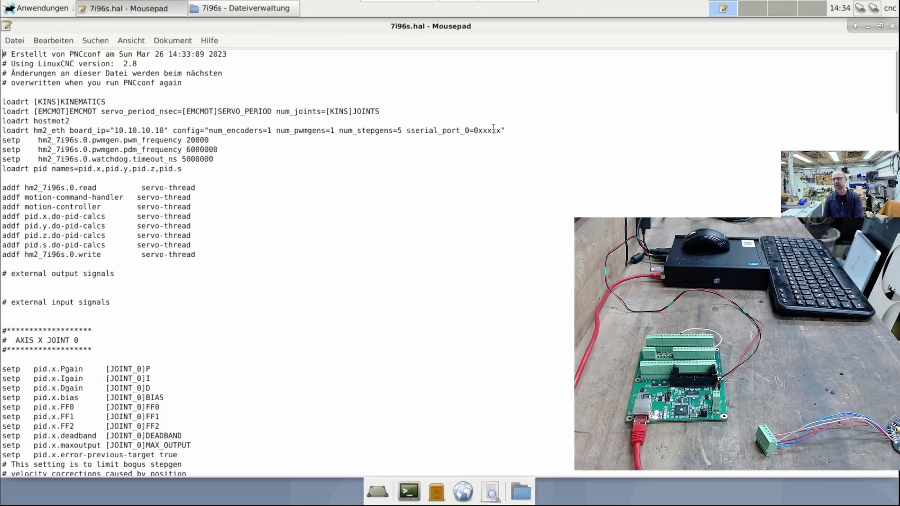
# Step: Replace the x placeholders so the hm2_eth line reads sserial_port_0=0000, then close Mousepad
pyautogui.press('BackSpace')
pyautogui.press('BackSpace')
pyautogui.press('BackSpace')
pyautogui.press('BackSpace')
pyautogui.press('BackSpace')
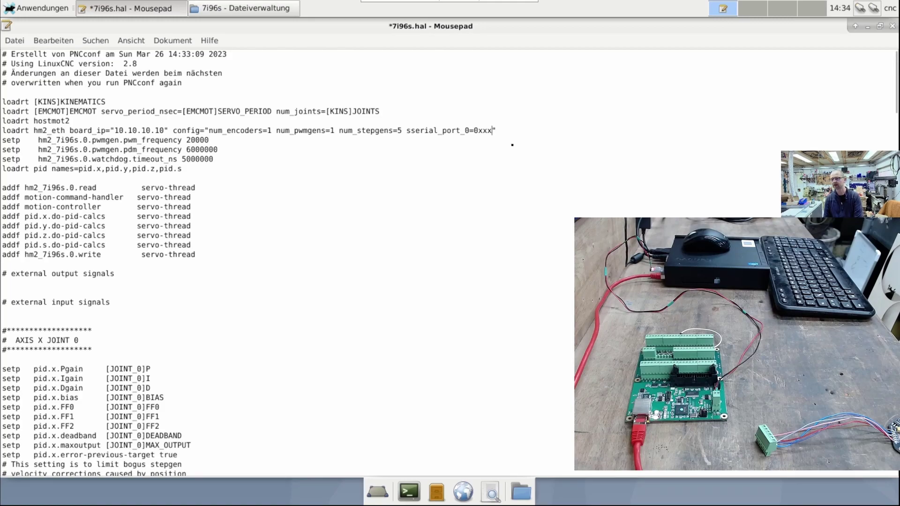
pyautogui.write('0000')
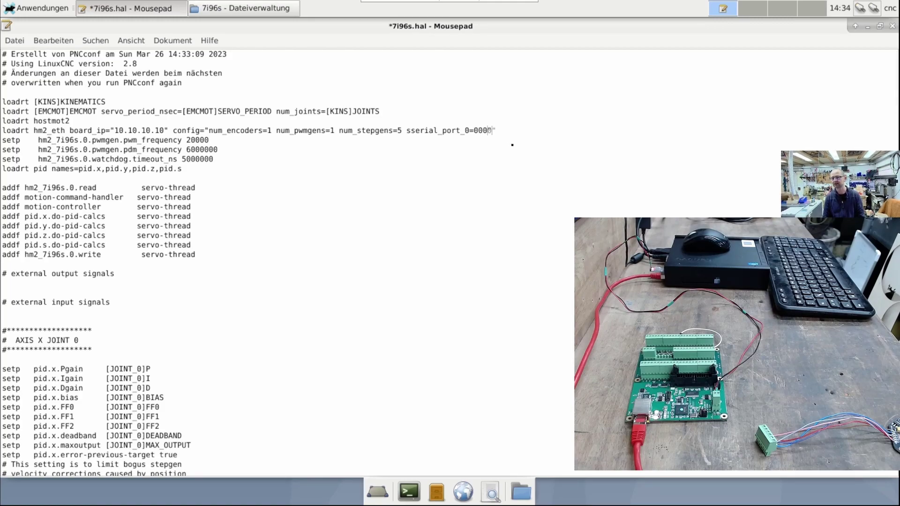
pyautogui.click(526, 179)
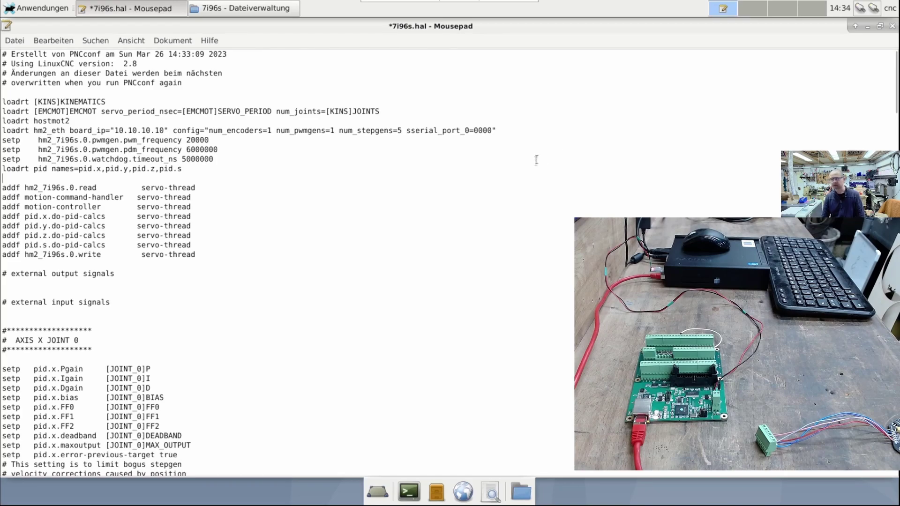
pyautogui.click(892, 26)
# Step: Save 7i96s.hal, close the file manager, and relaunch the '7i96s starten' configuration
pyautogui.click(558, 305)
pyautogui.click(578, 25)
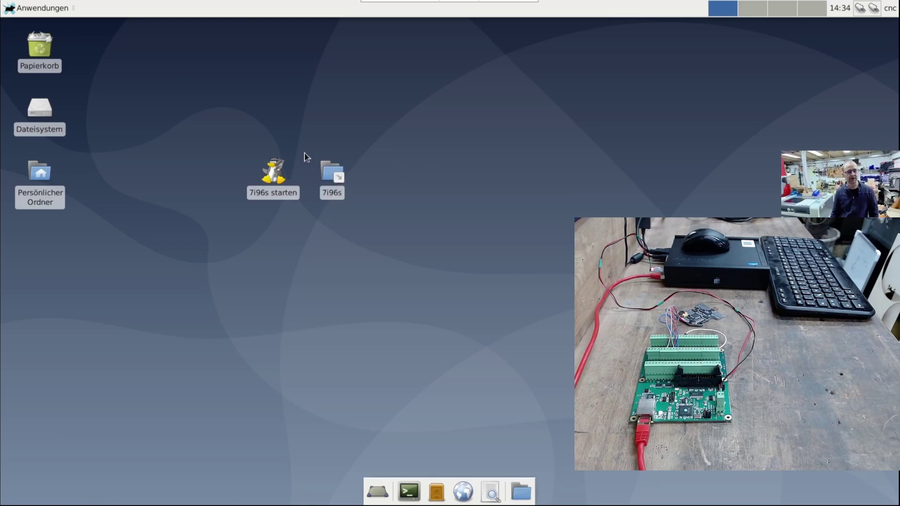
pyautogui.doubleClick(292, 177)
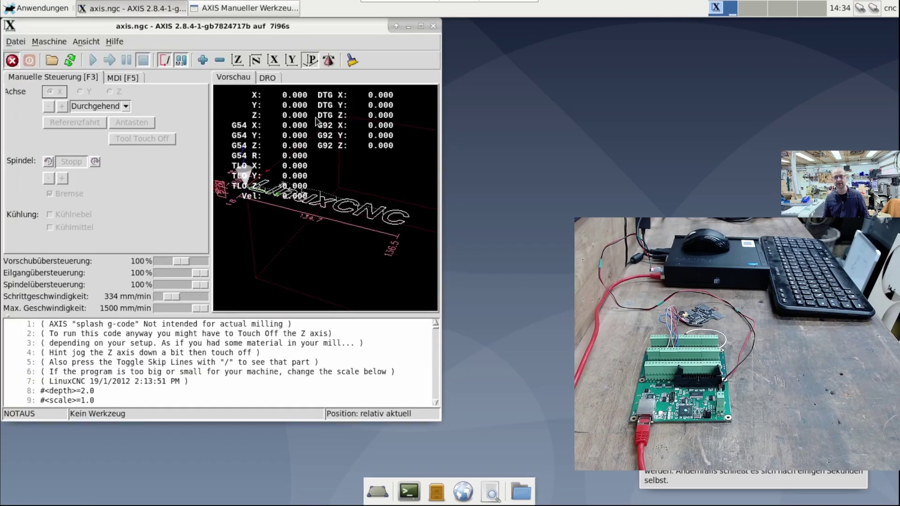
# Step: Open HAL-Konfiguration and expand Pins > hm2_7i96s > 0 > TsHW > 0 > 0
pyautogui.click(49, 41)
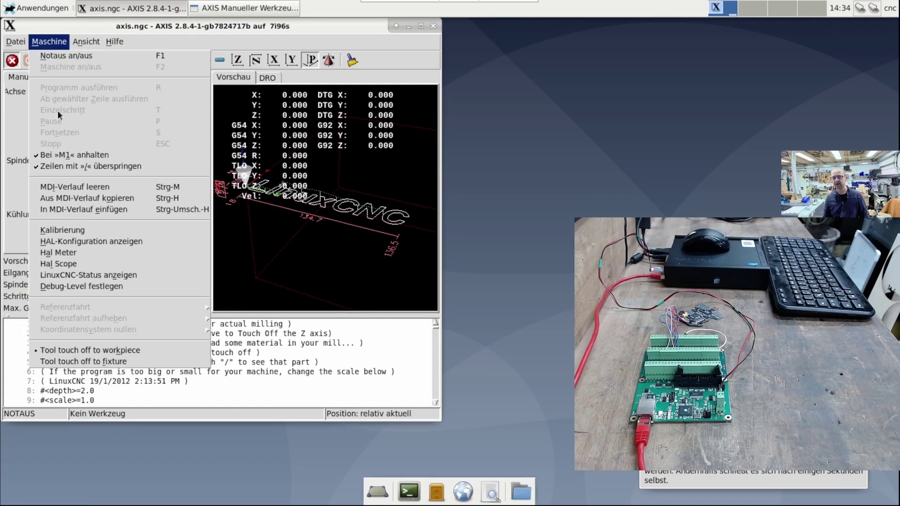
pyautogui.click(95, 242)
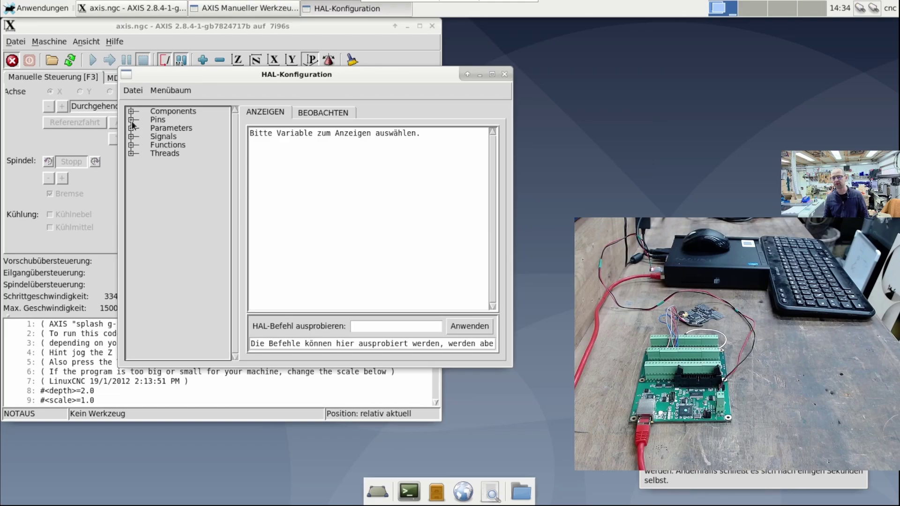
pyautogui.click(132, 120)
pyautogui.click(137, 162)
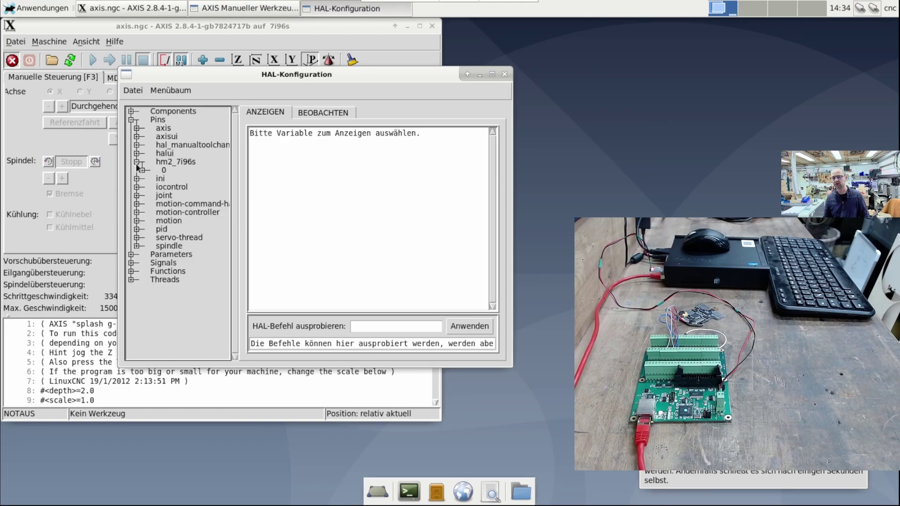
pyautogui.click(142, 171)
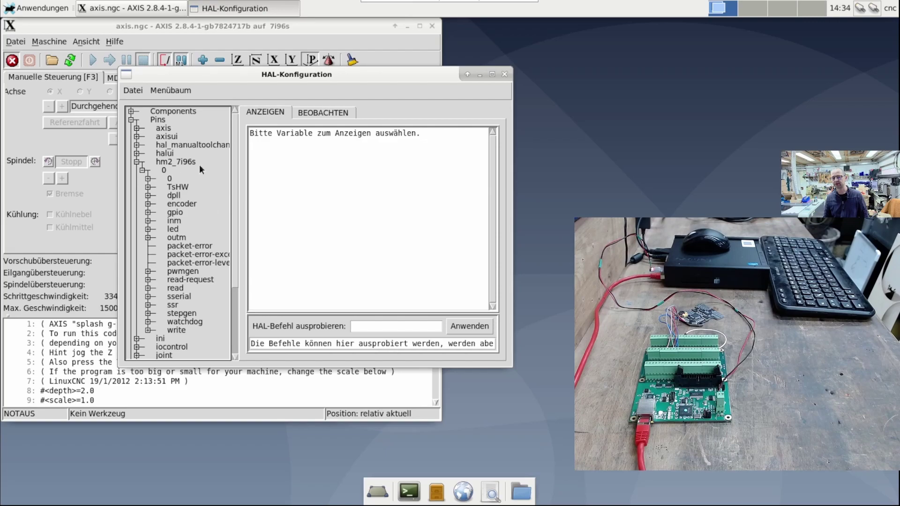
pyautogui.click(176, 188)
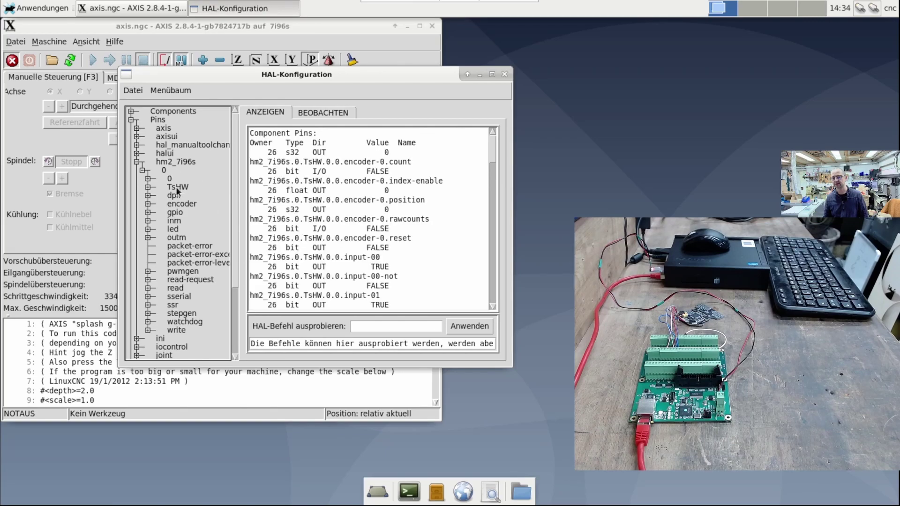
pyautogui.click(148, 187)
pyautogui.click(153, 196)
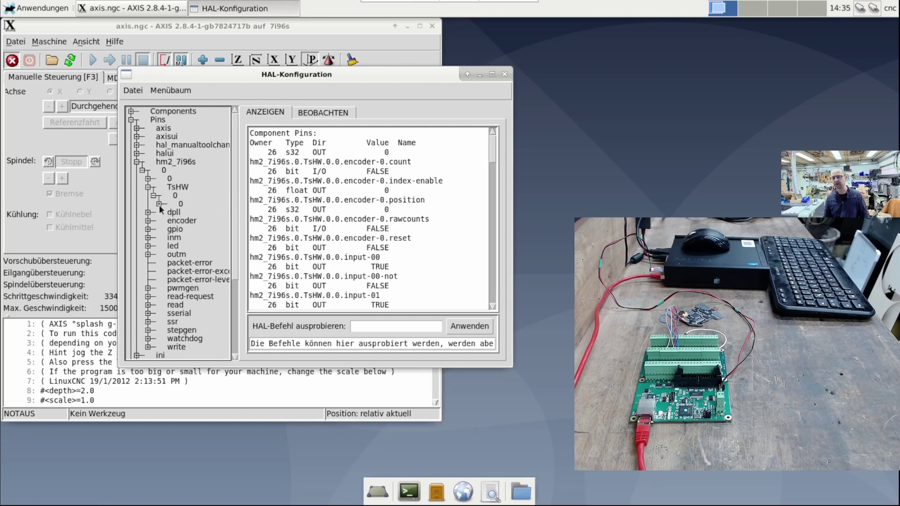
pyautogui.click(160, 204)
# Step: Watch TsHW poti_1 and poti_2 on the BEOBACHTEN tab, then close the window
pyautogui.scroll(-10, 227, 196)
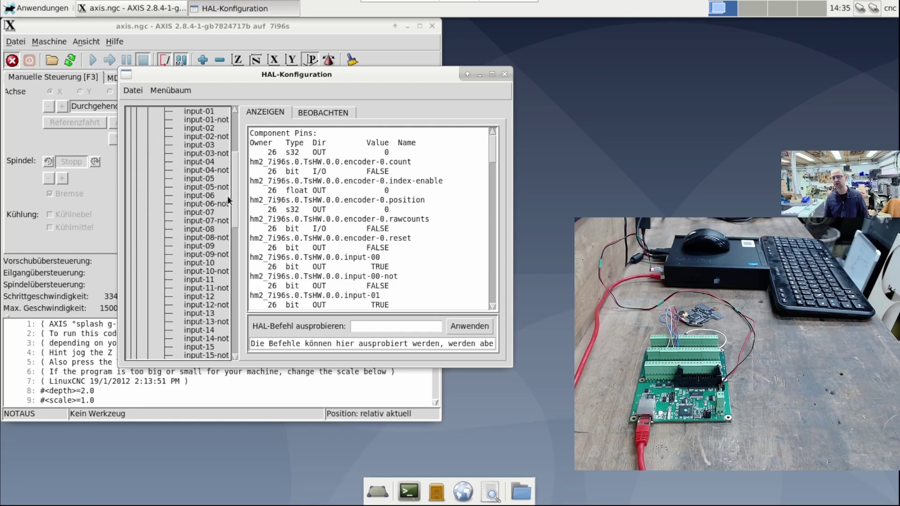
pyautogui.click(324, 112)
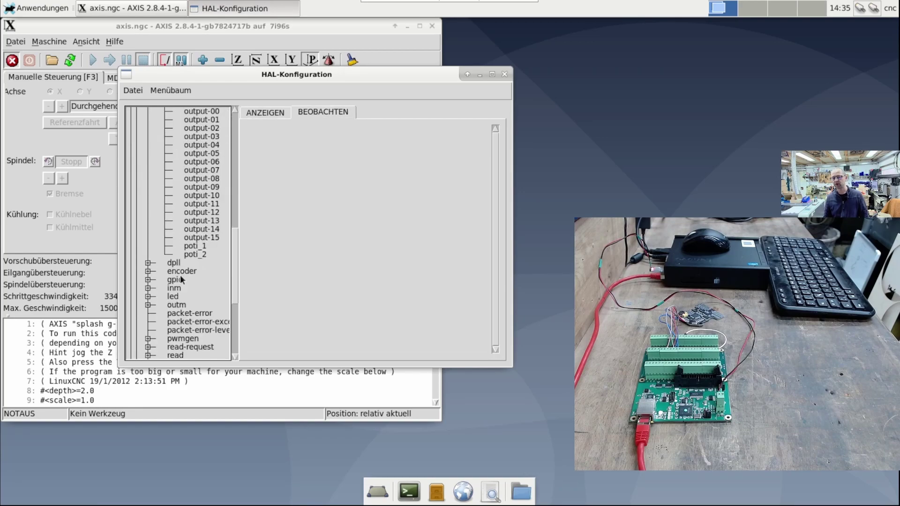
pyautogui.click(196, 247)
pyautogui.click(197, 254)
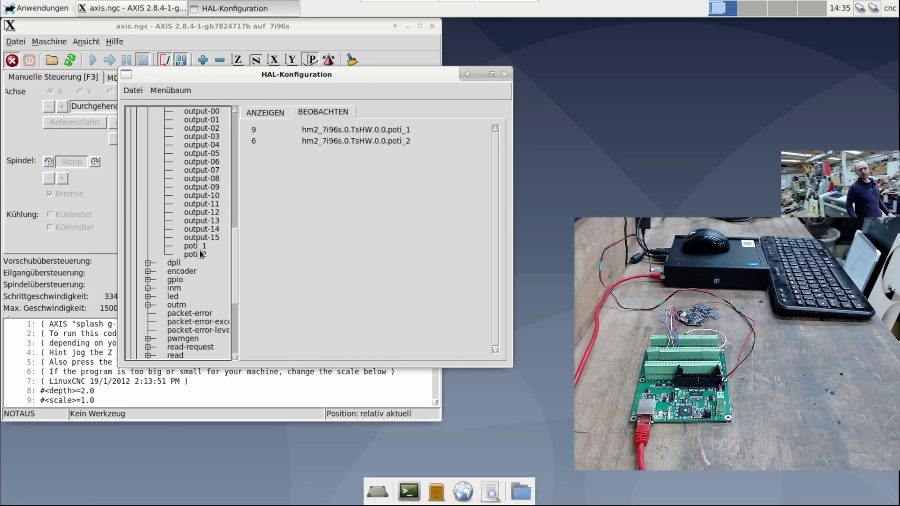
pyautogui.hotkey('alt', 'F4')
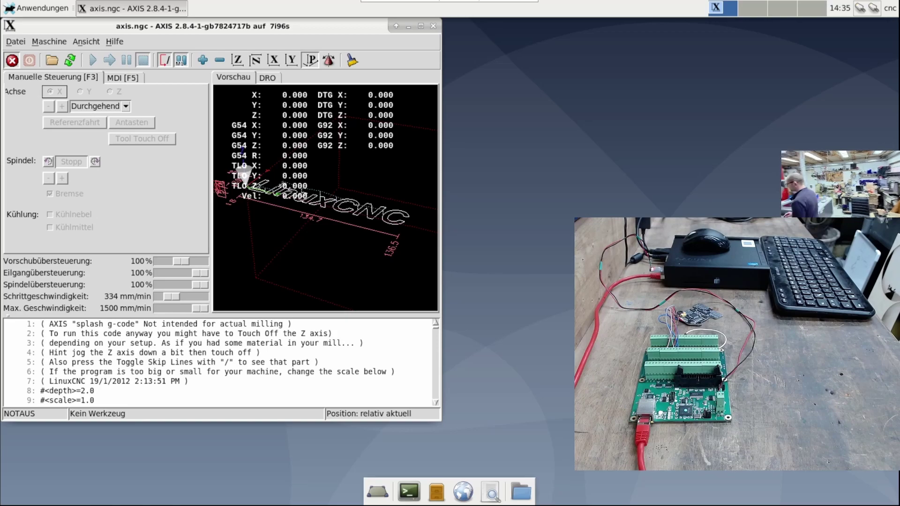